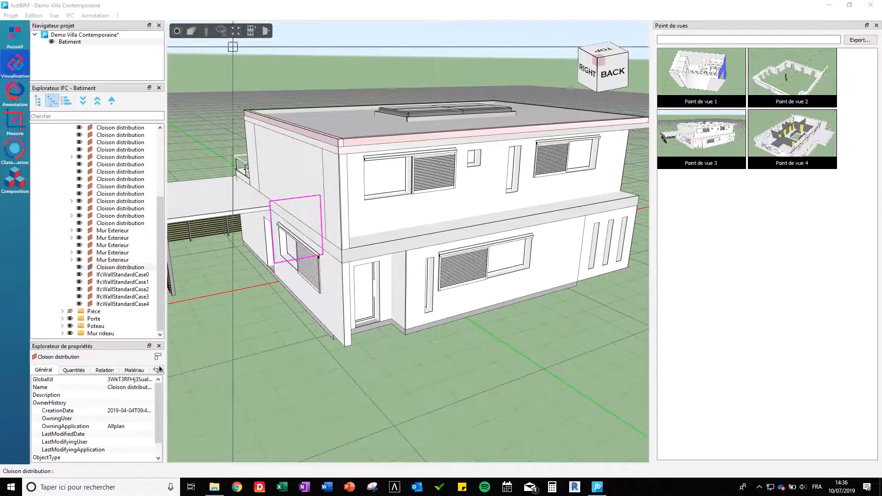
- Cut the building with a section plane, shift the plane to inspect the interior from several sides, and switch the section off
left_click(267, 31)
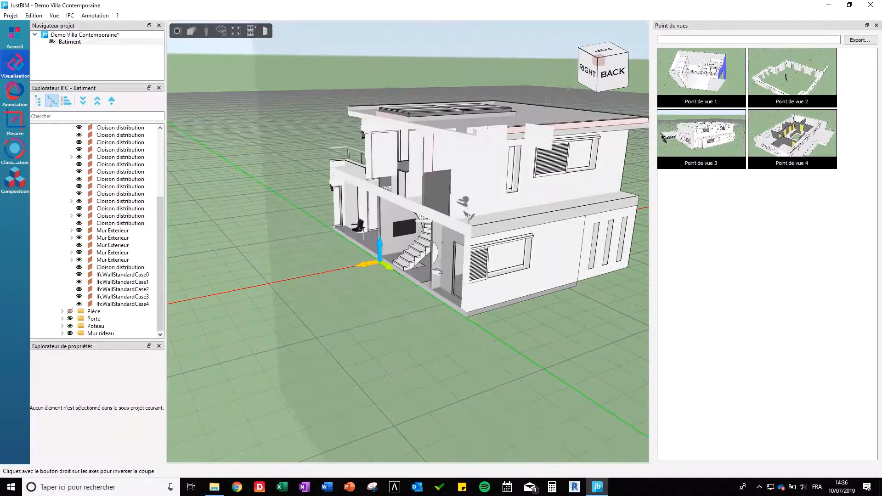
left_click_drag(371, 270, 213, 239)
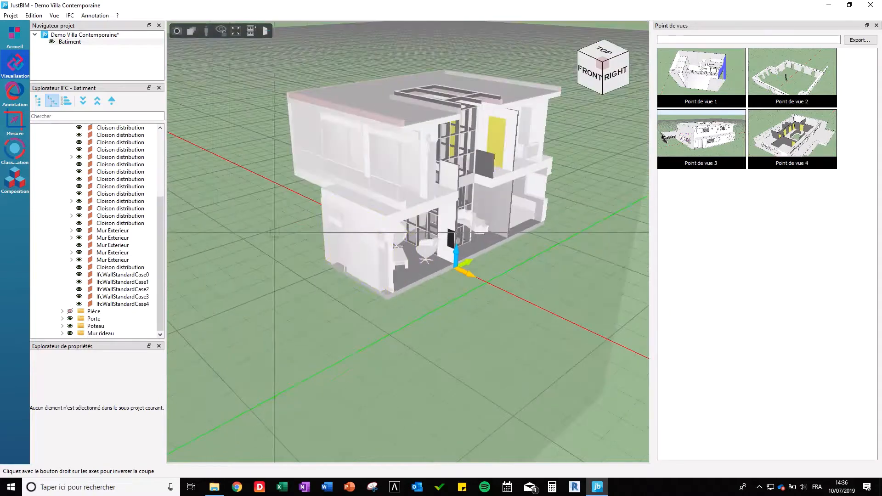
left_click_drag(455, 233, 368, 225)
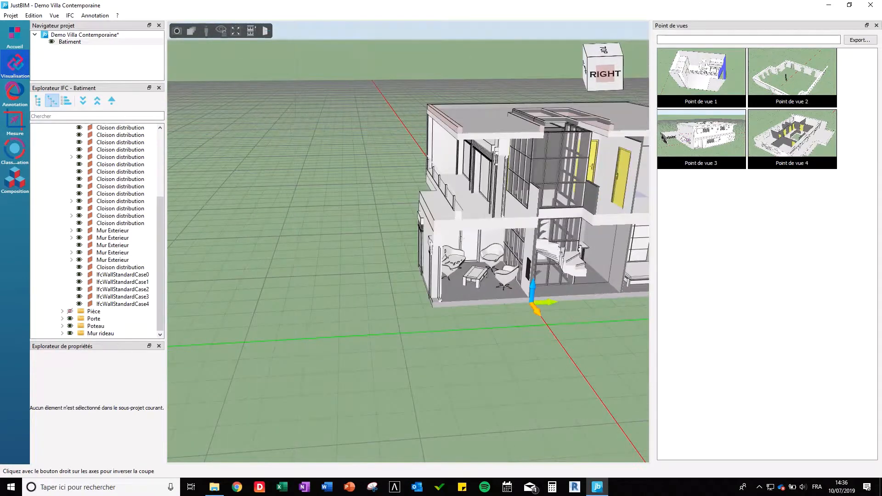
left_click(266, 31)
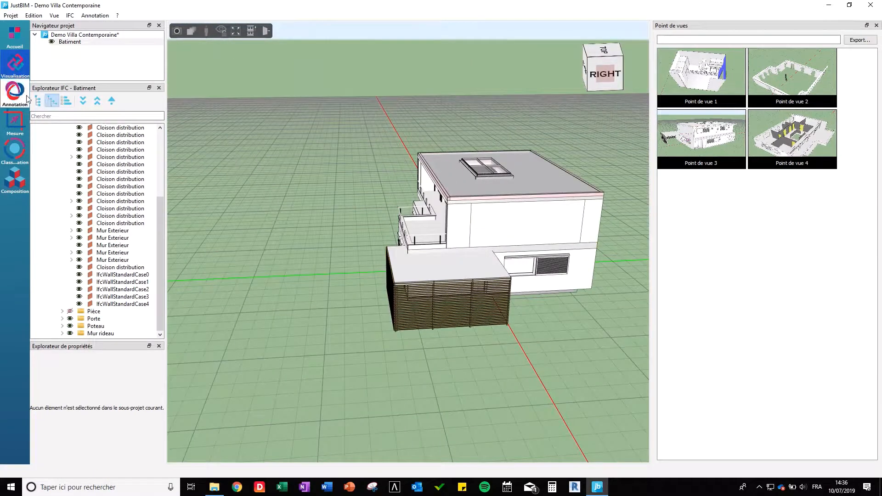
- Show the project's list of measures and examine the villa from the front
left_click(14, 122)
middle_click_drag(366, 187, 391, 185)
scroll(412, 184, "up", 3)
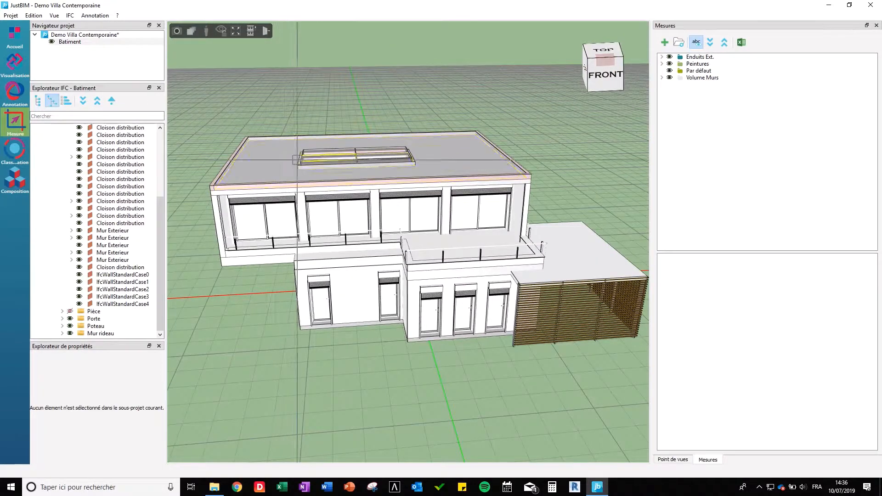
- Open the composition library and examine the components of the Chambre 1 composition (P2010.CH1)
left_click(14, 179)
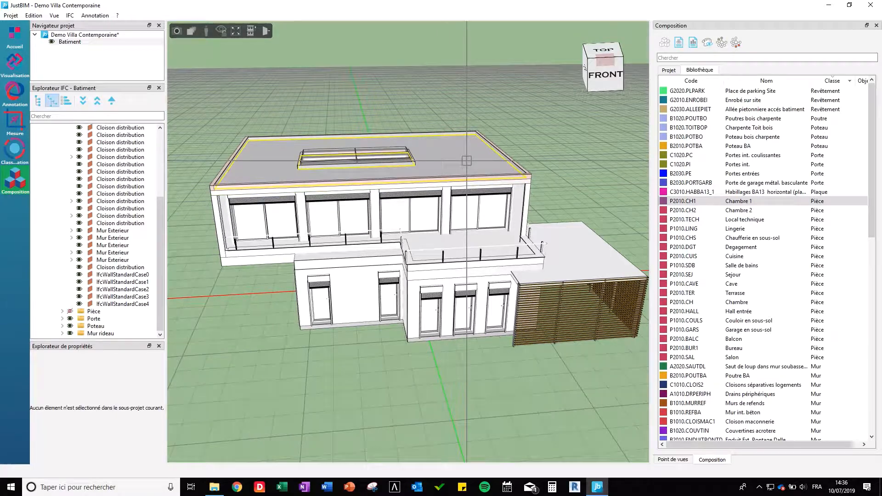
left_click(743, 201)
double_click(743, 202)
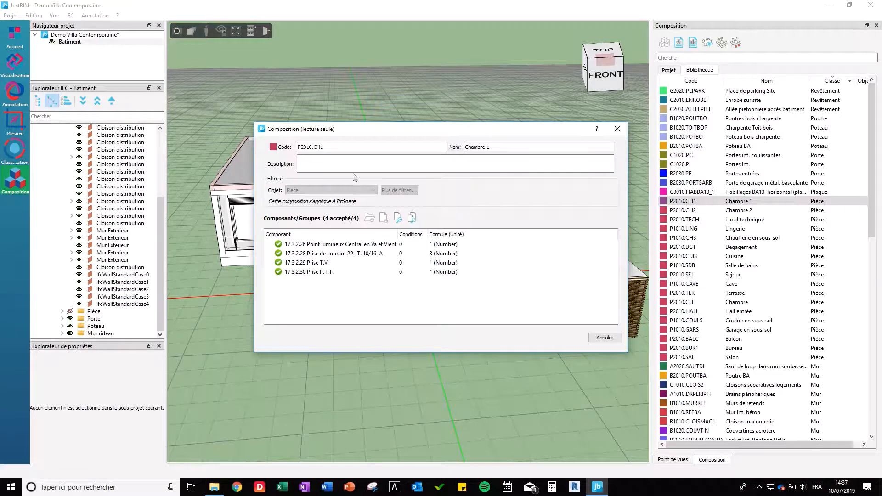
left_click_drag(371, 136, 513, 82)
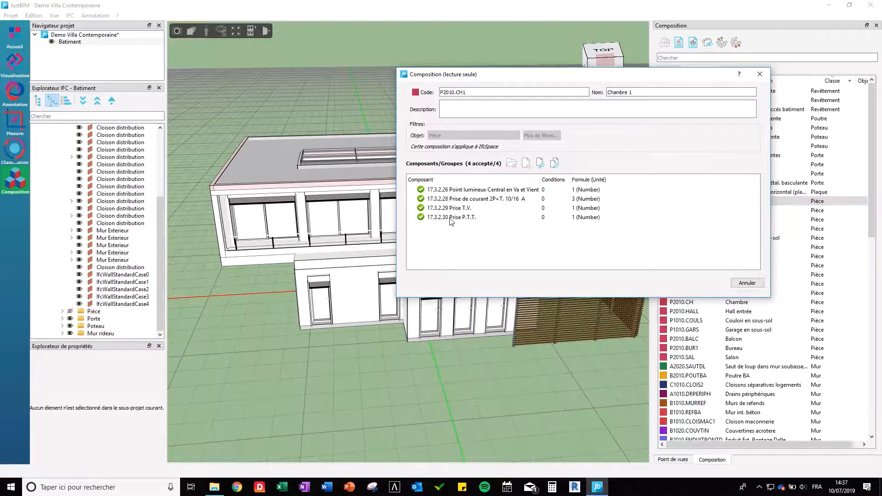
left_click(746, 283)
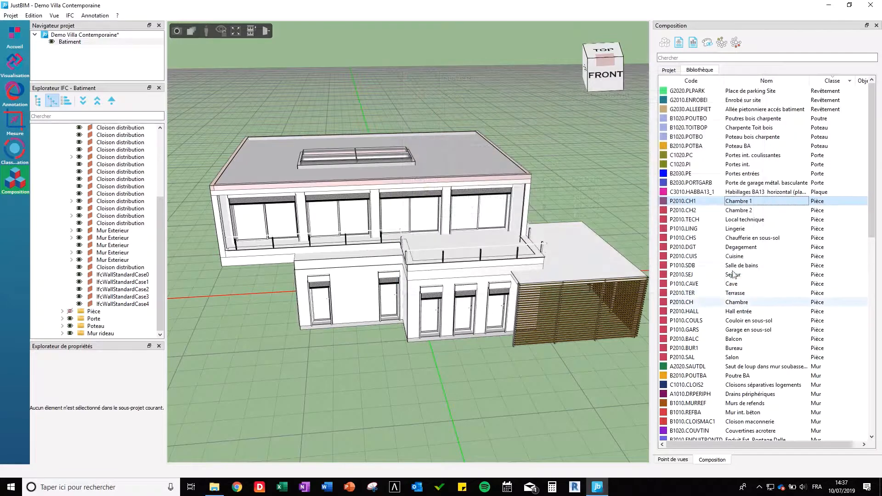
- Examine the components and formulas of the library wall composition Murs ext. maconnerie + isolant (B2010.MEXTMACI)
scroll(758, 209, "down", 6)
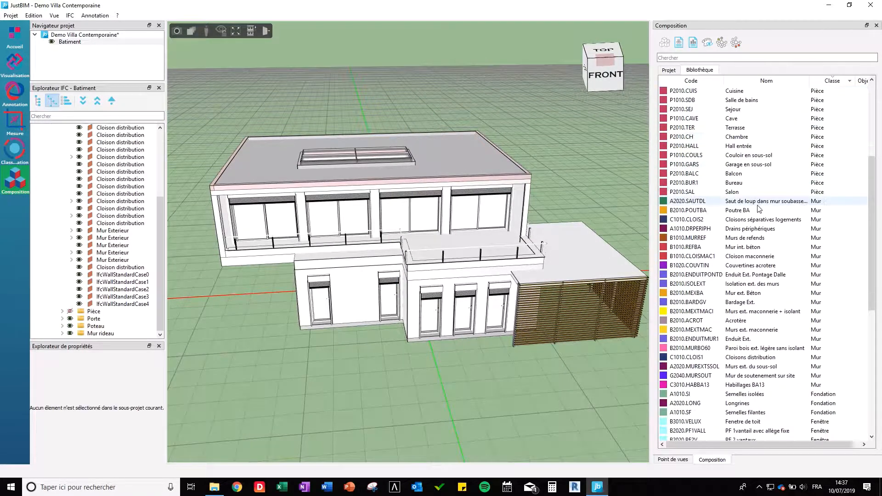
scroll(758, 211, "down", 2)
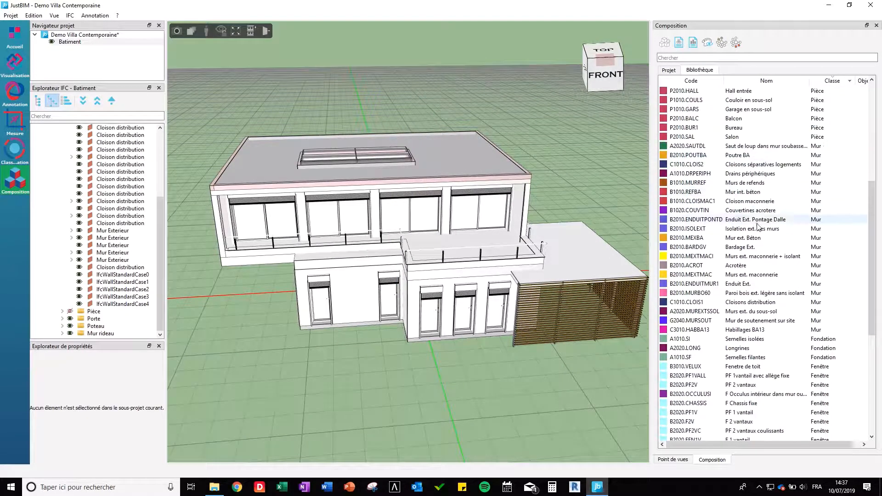
double_click(757, 260)
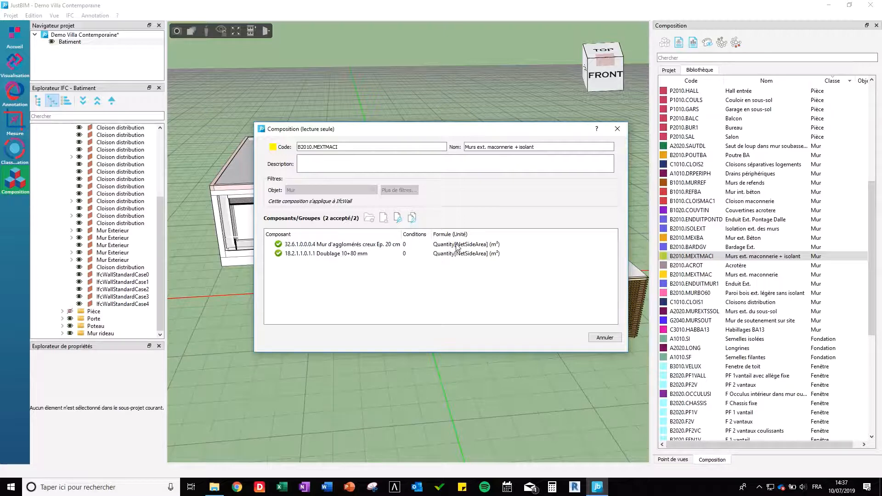
left_click(617, 129)
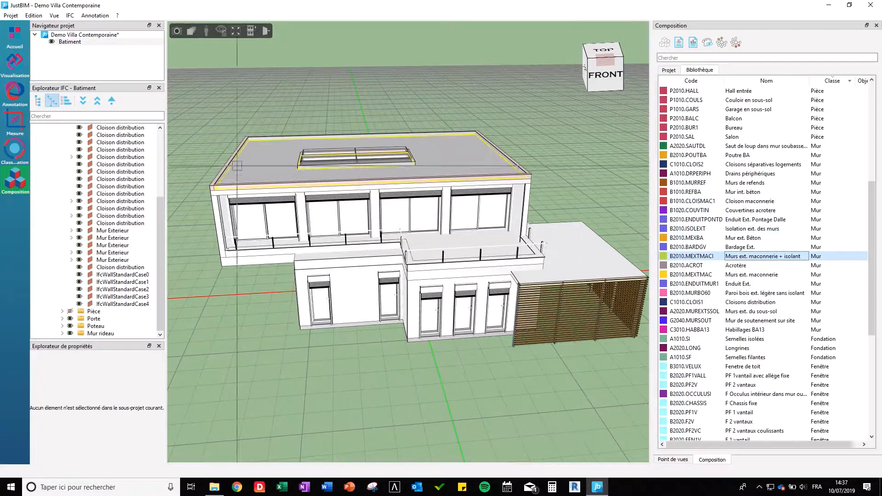
- Widen the IFC explorer, list the model by object class, and isolate the Mur class
left_click_drag(166, 155, 194, 152)
left_click(38, 101)
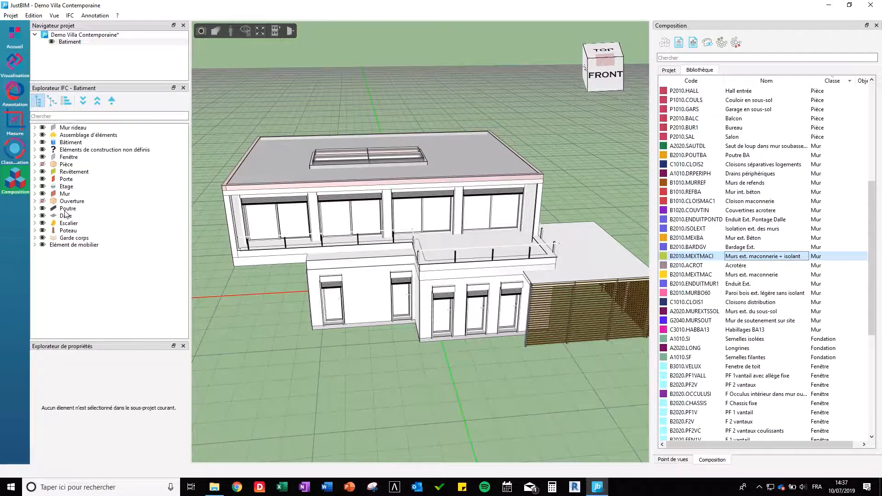
right_click(64, 194)
left_click(82, 200)
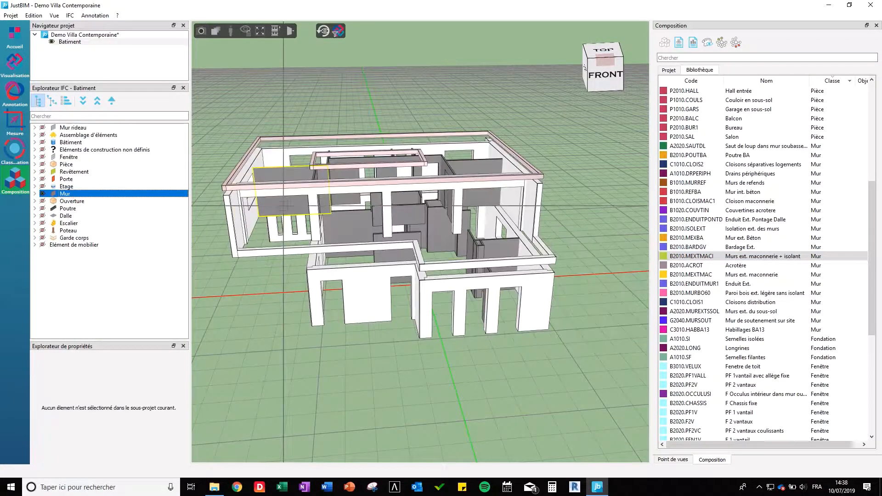
- Return the IFC explorer to the spatial structure and isolate the Etage storey of VILLA CONTEMPORAINE
left_click(52, 101)
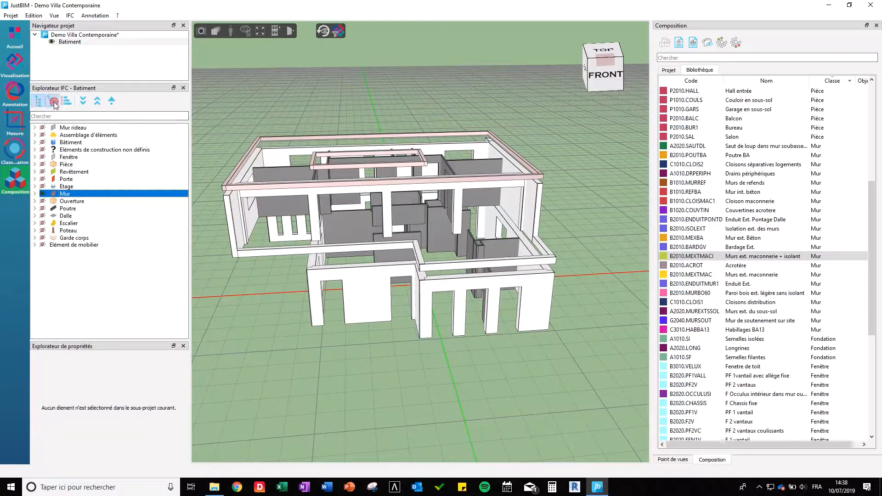
left_click(85, 142)
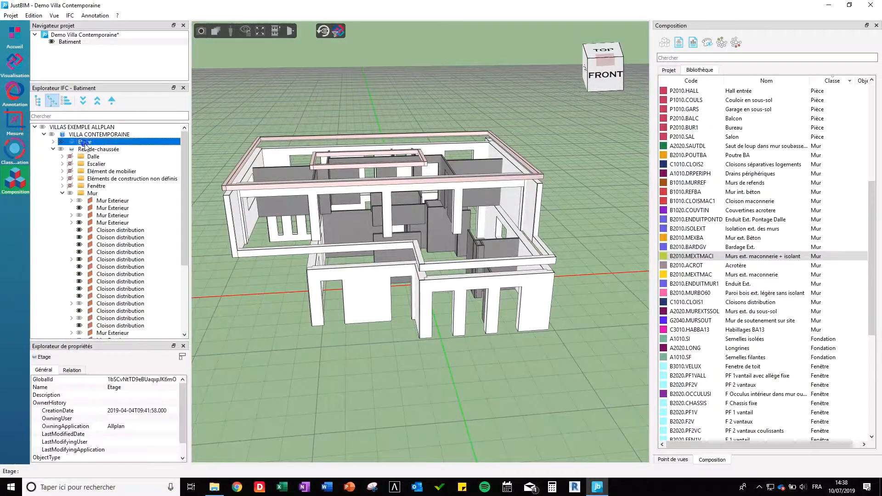
right_click(92, 143)
left_click(106, 148)
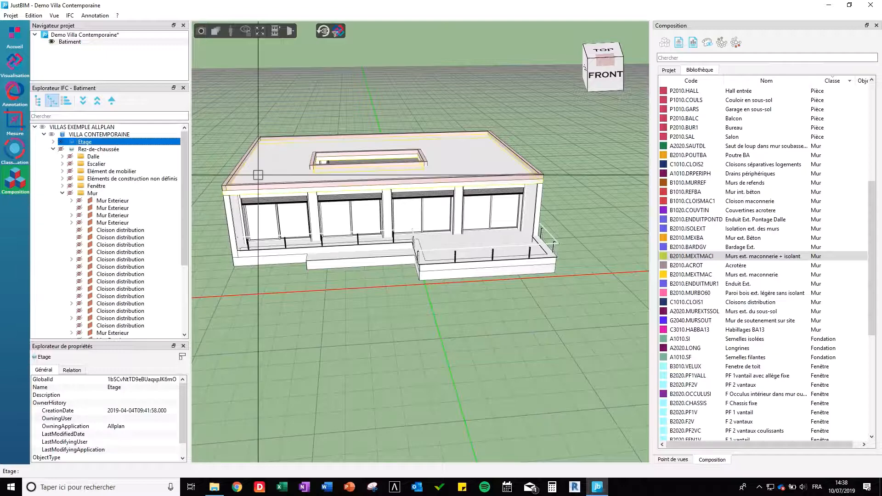
- Restore Point de vue 4 and apply the library composition Murs ext. maconnerie + isolant to the upper floor's four main exterior walls
left_click(674, 460)
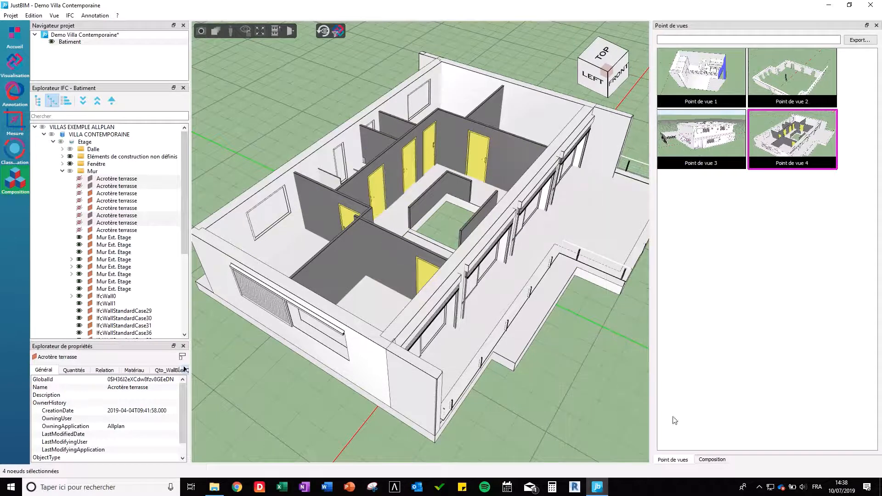
left_click(712, 459)
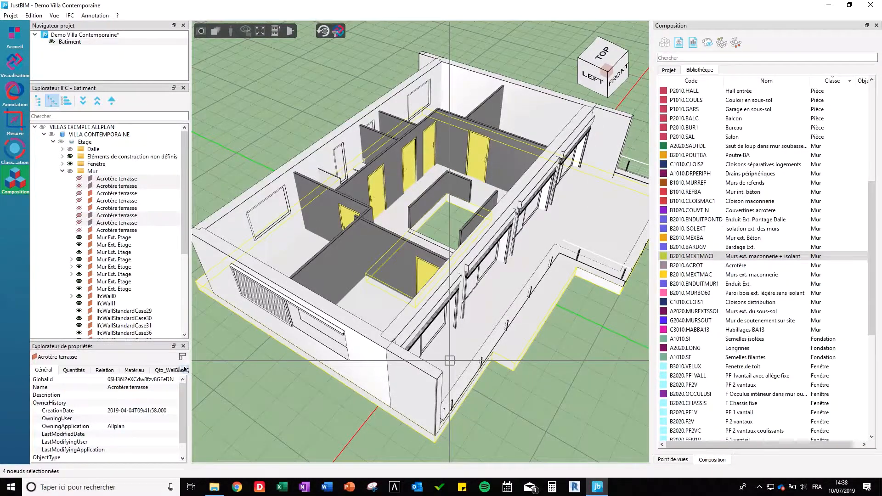
left_click(366, 329)
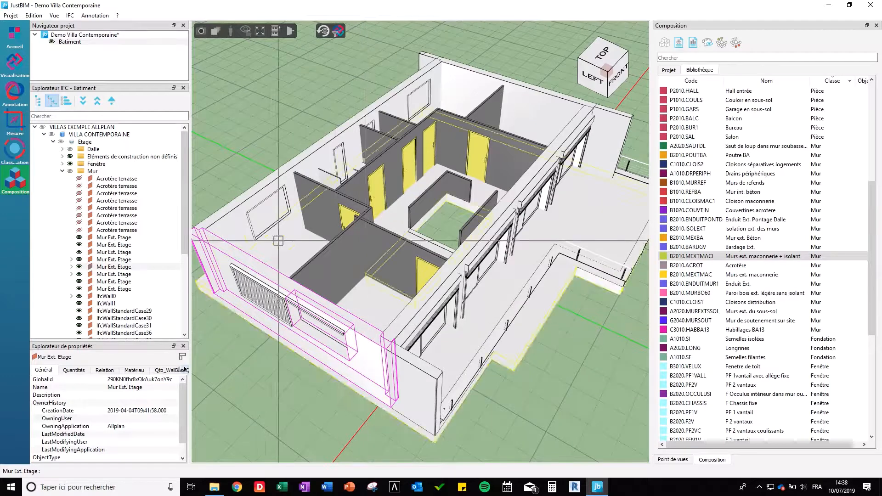
left_click(228, 209, "ctrl")
left_click(443, 60, "ctrl")
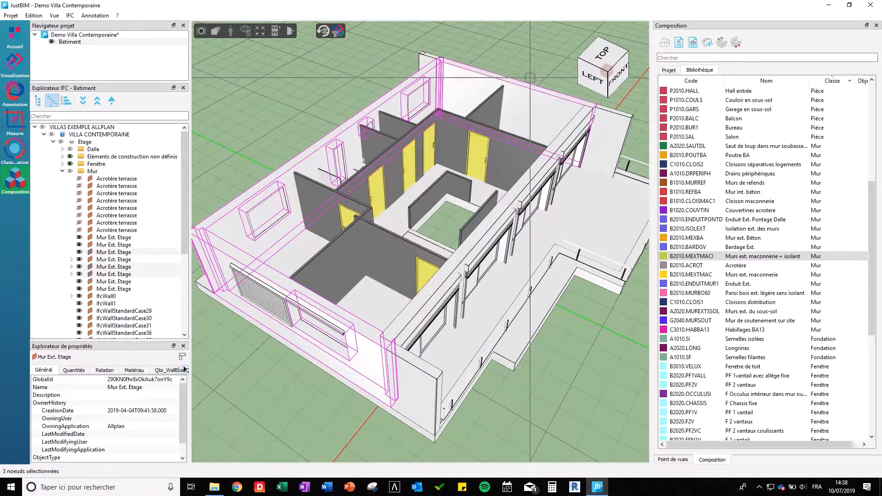
left_click(431, 55, "ctrl")
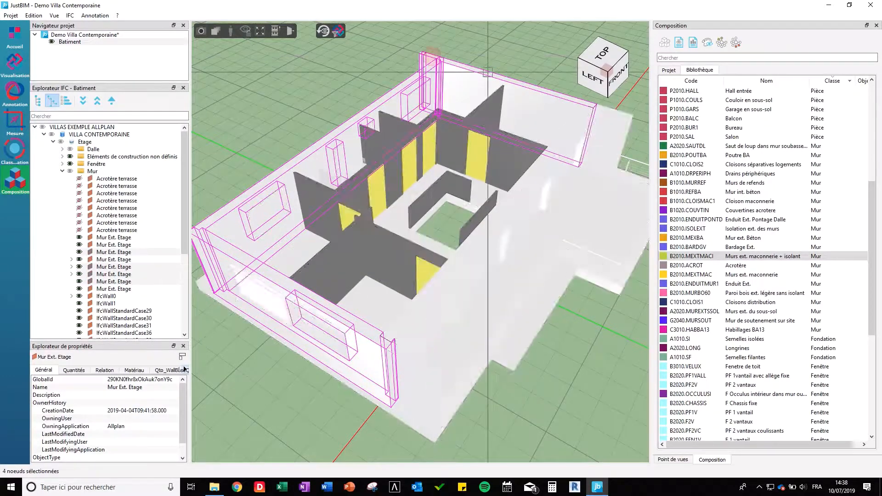
left_click(604, 112, "ctrl")
left_click(430, 62, "ctrl")
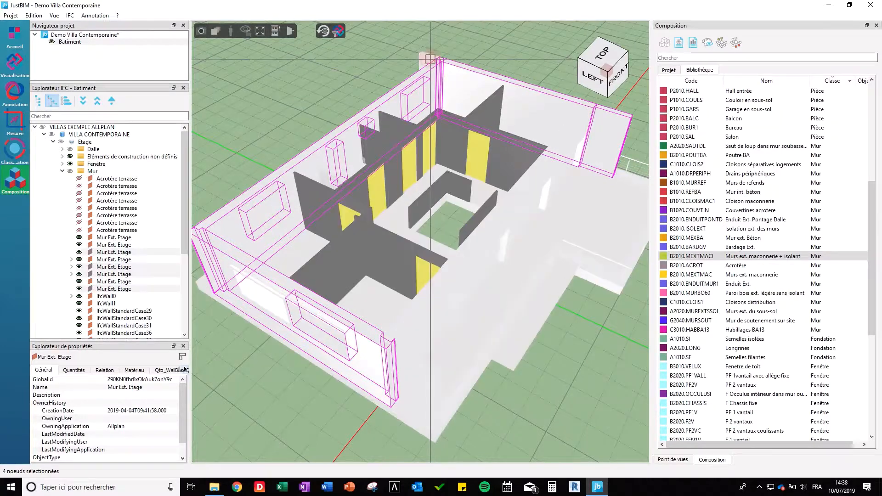
left_click(602, 118, "ctrl")
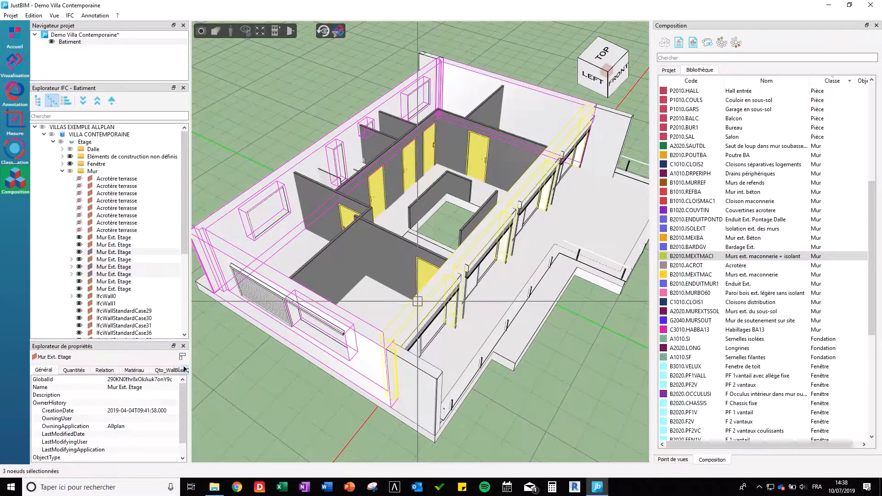
left_click(417, 302, "ctrl")
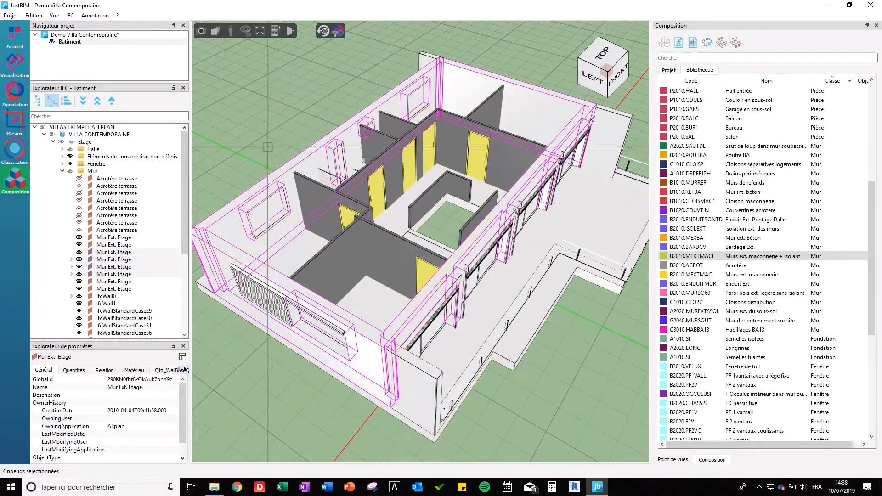
right_click(768, 254)
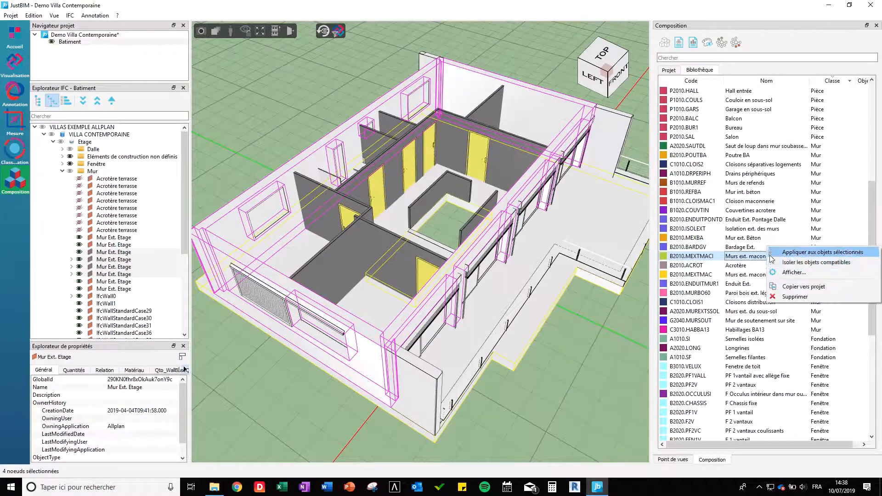
left_click(797, 254)
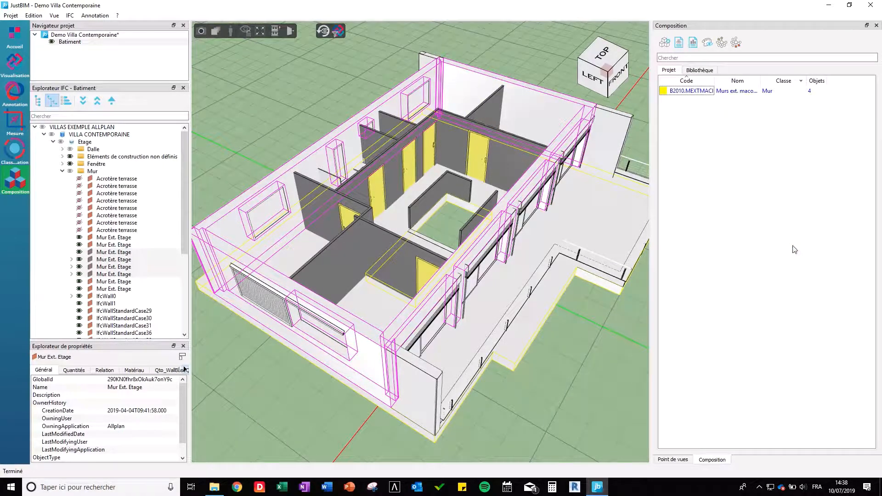
- Open the project's Murs ext. maconnerie + isolant composition and browse the EcoBIBLE works available for its hollow-block wall component
left_click(698, 72)
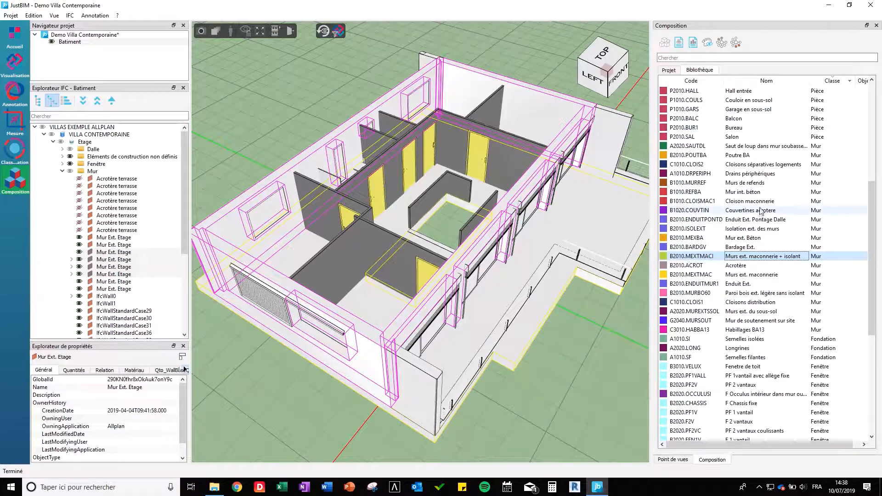
left_click(668, 70)
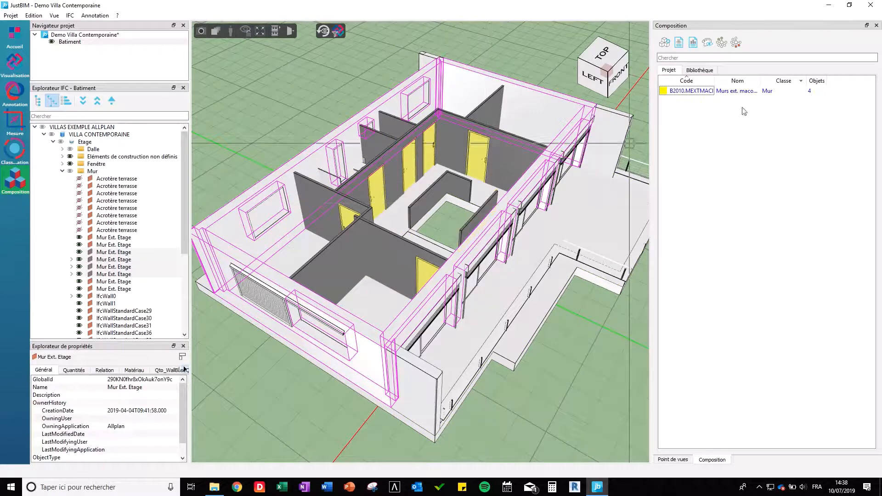
double_click(739, 91)
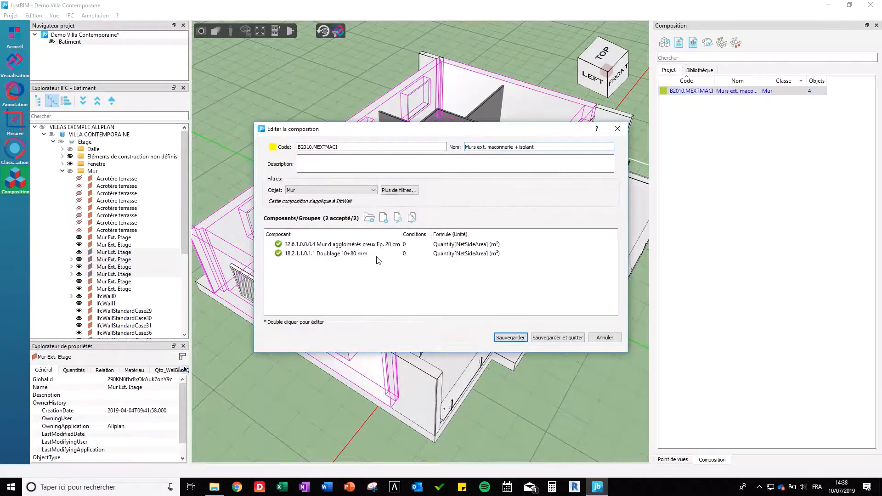
double_click(361, 245)
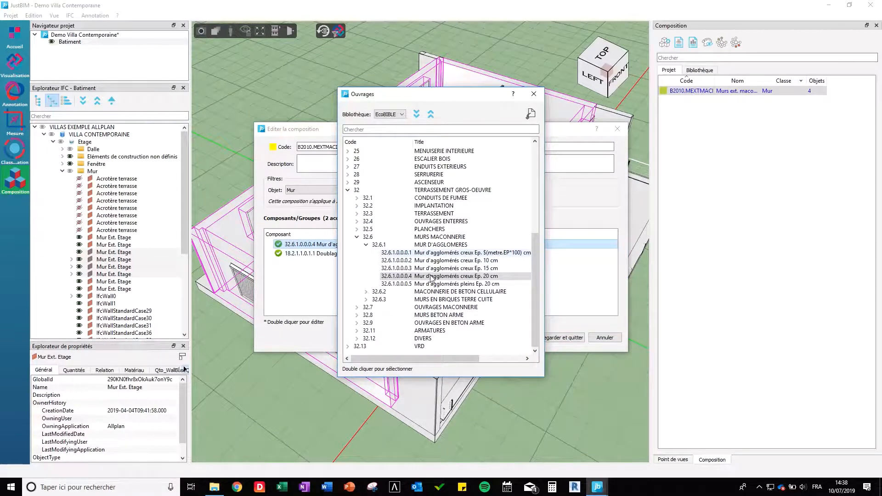
scroll(444, 276, "up", 1)
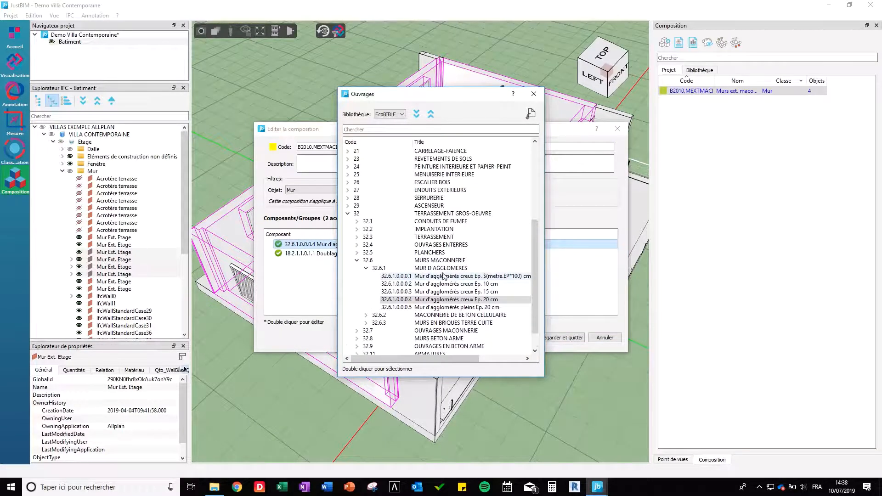
left_click(535, 95)
- Examine the hollow-block wall component's quantity formula and the additional IFC variables available for it, leaving the composition unchanged
double_click(462, 244)
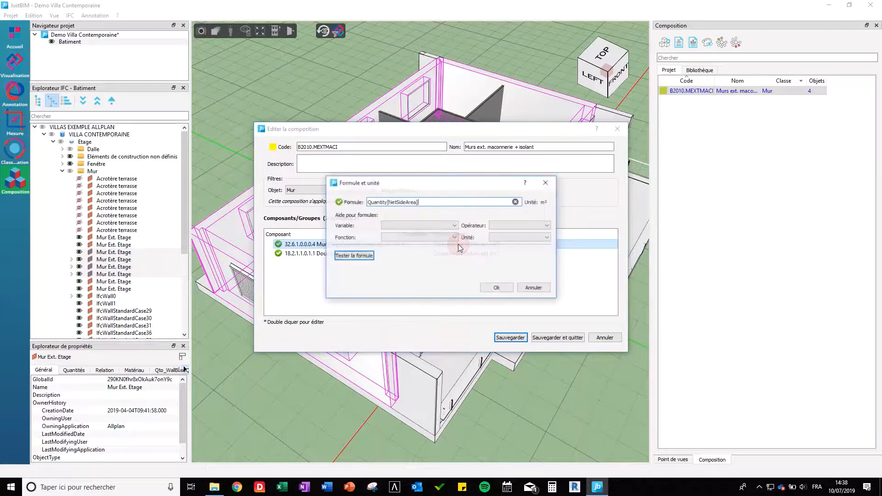
left_click(454, 225)
scroll(432, 250, "down", 2)
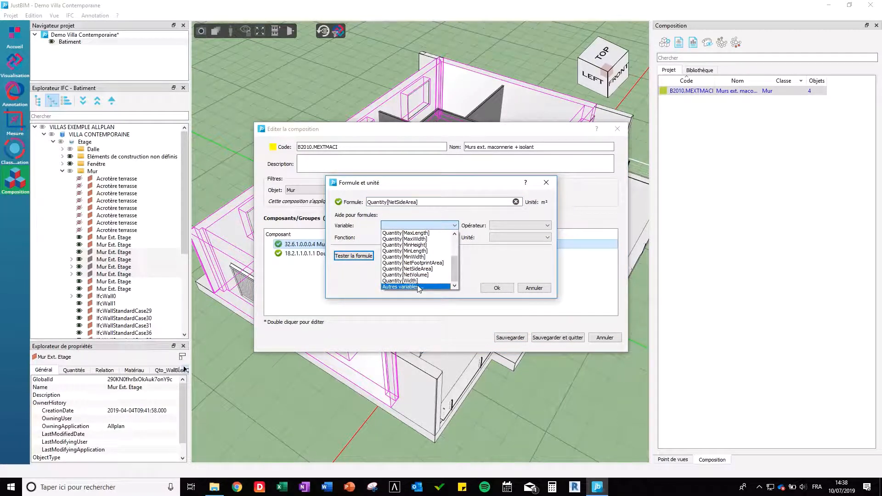
left_click(418, 287)
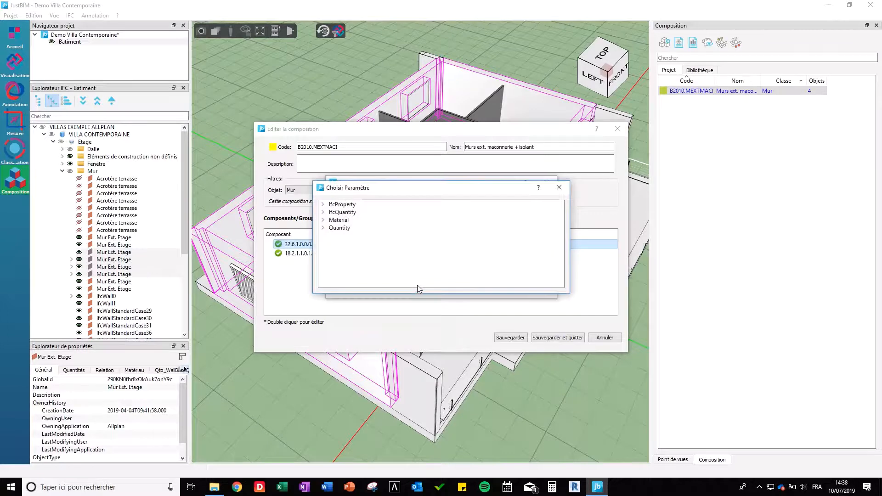
left_click(323, 219)
left_click(323, 211)
left_click(323, 204)
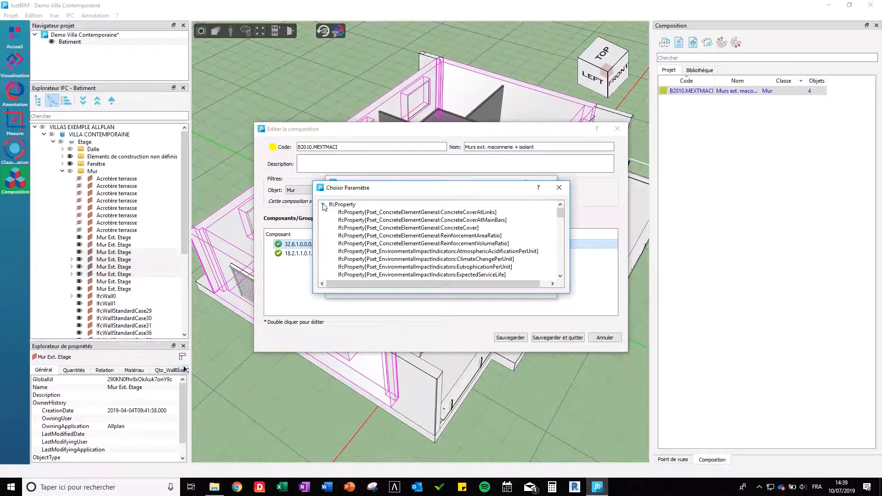
left_click(558, 187)
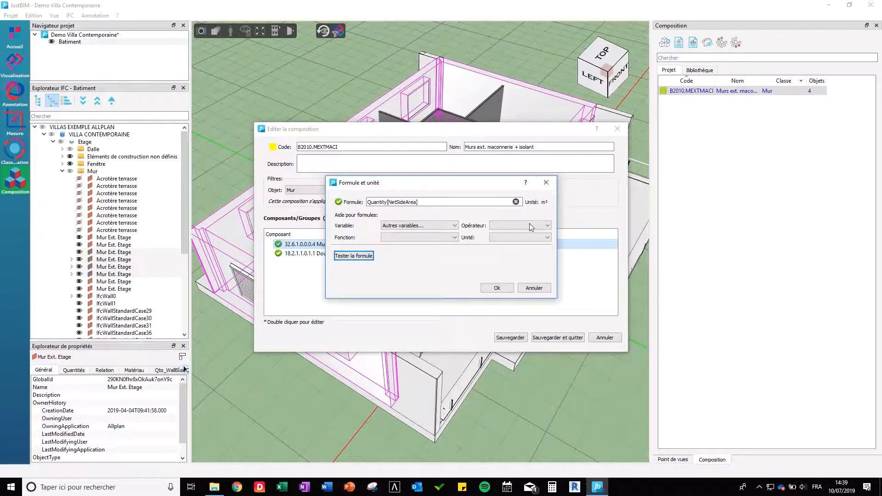
left_click(533, 288)
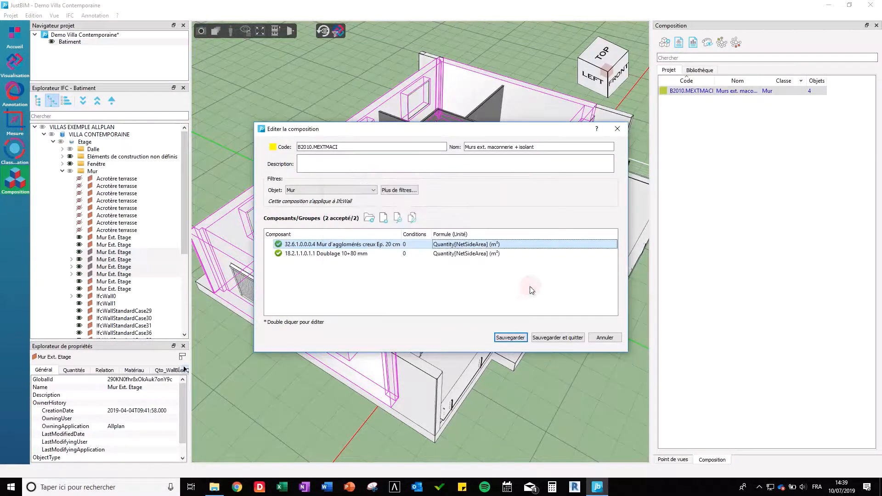
left_click(605, 340)
- Colour the model's objects according to their assigned project compositions
left_click(732, 93)
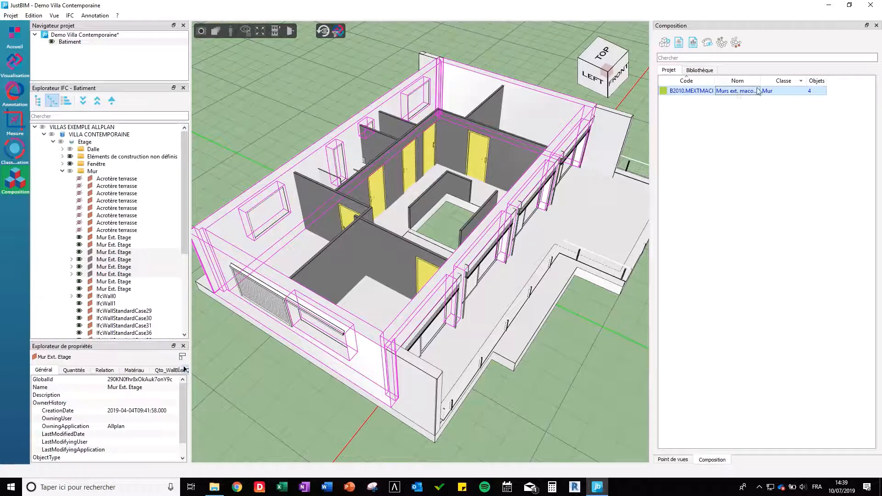
left_click_drag(764, 83, 814, 88)
left_click(707, 43)
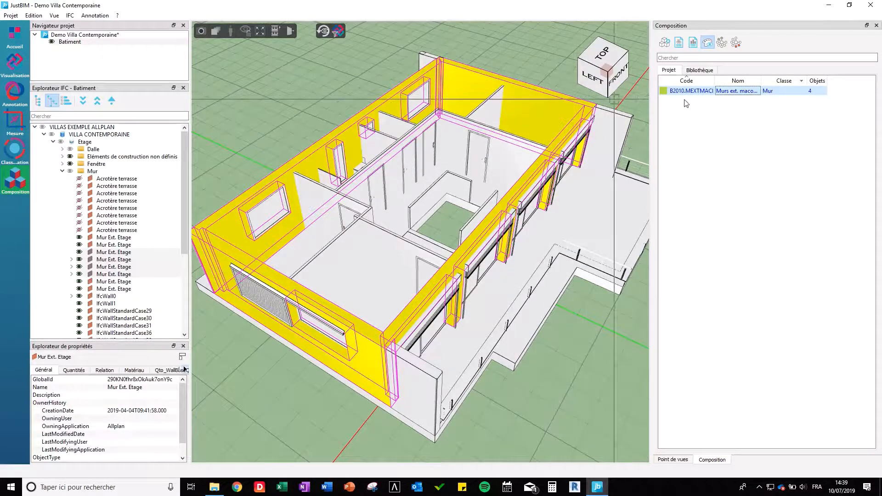
- Isolate the walls attached to the Murs ext. maconnerie + isolant composition and return to Point de vue 4
right_click(706, 87)
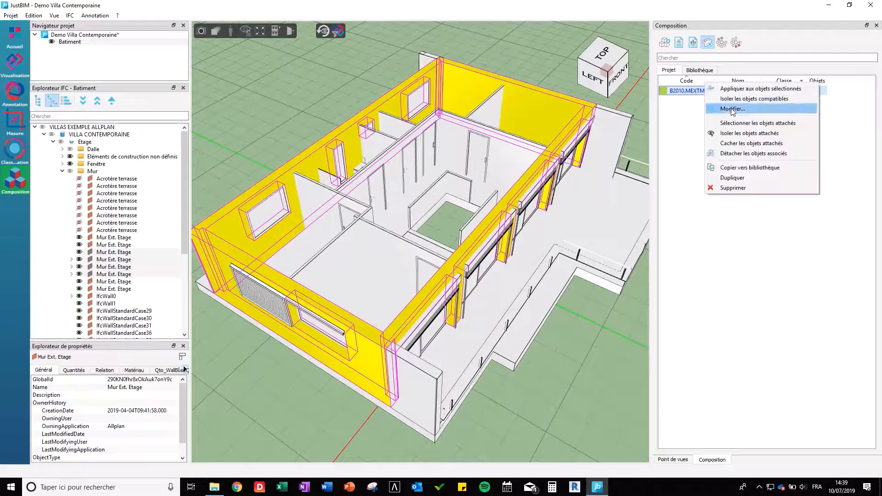
left_click(749, 133)
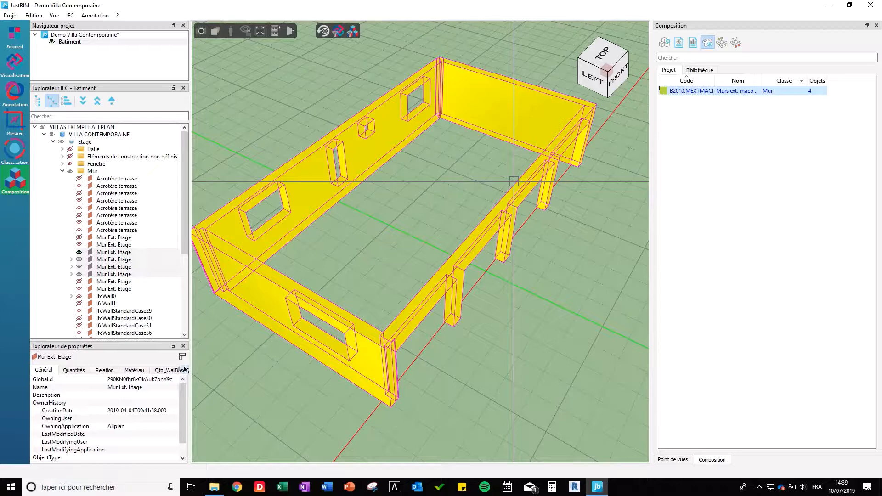
left_click(673, 459)
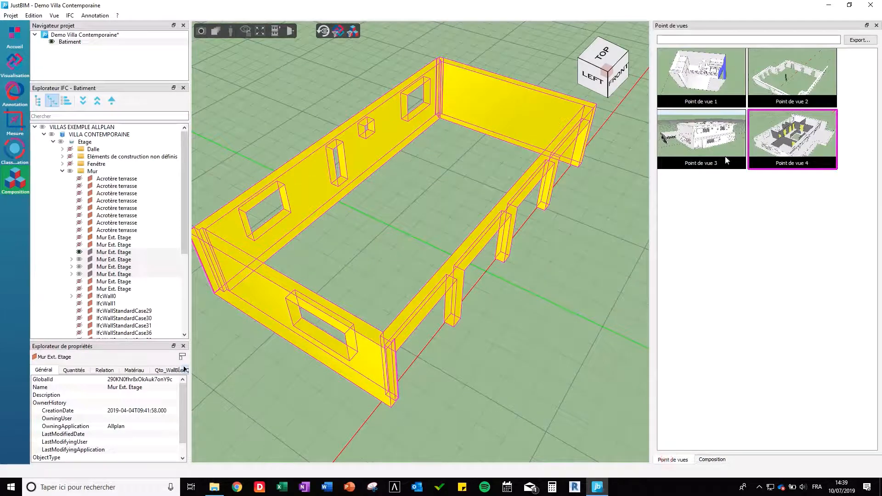
left_click(779, 136)
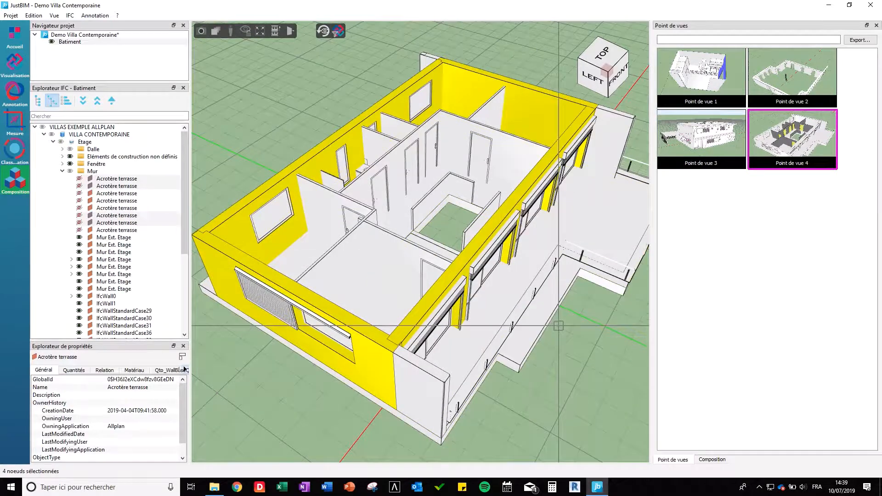
- Filter the composition library to the Dalle class and apply Plancher préfabriqué BA to the upper floor's main slab
left_click(530, 278)
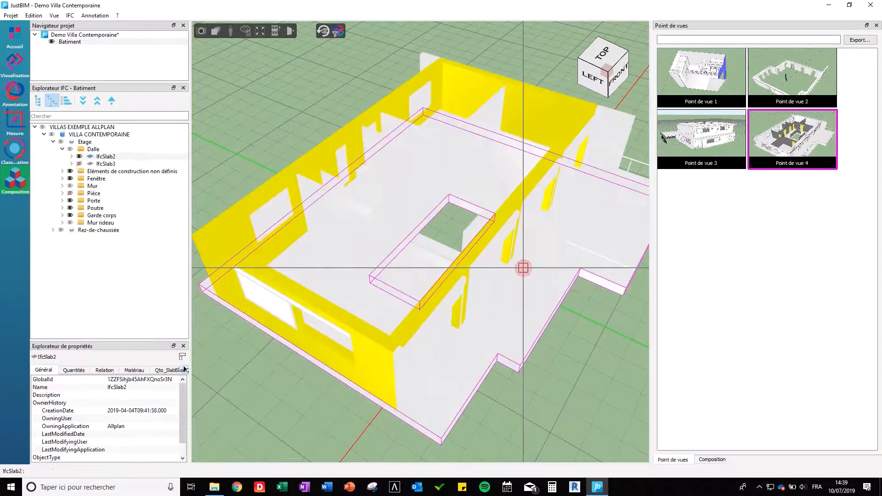
left_click(713, 459)
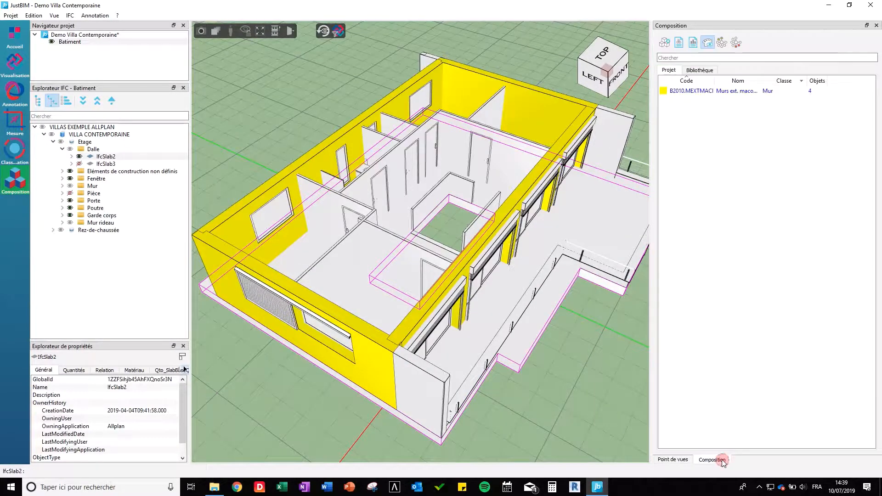
left_click(698, 69)
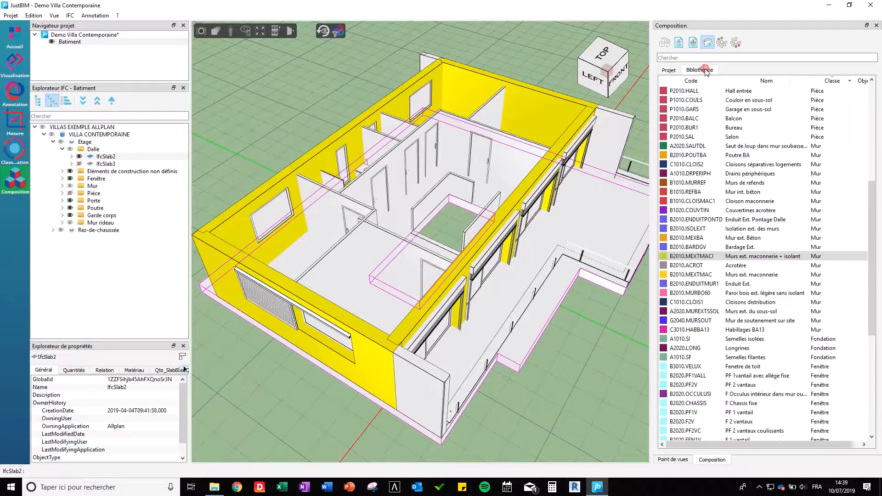
left_click(850, 81)
left_click(850, 81)
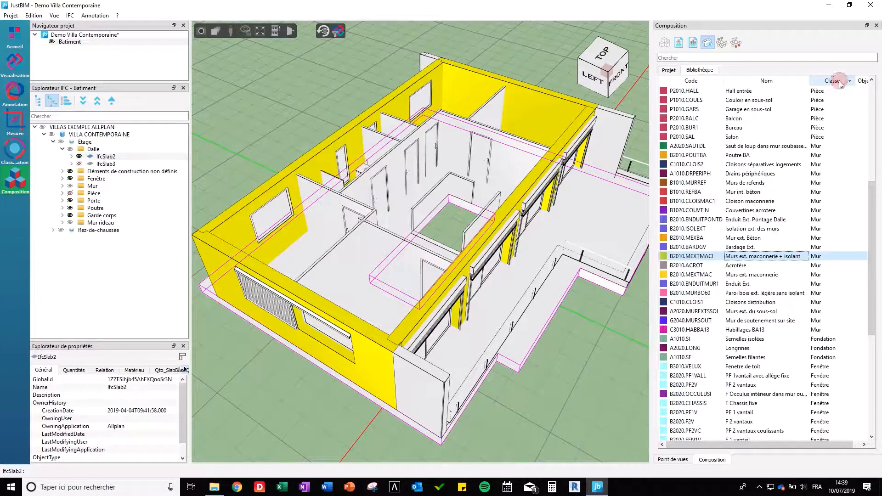
left_click(850, 81)
left_click(850, 81)
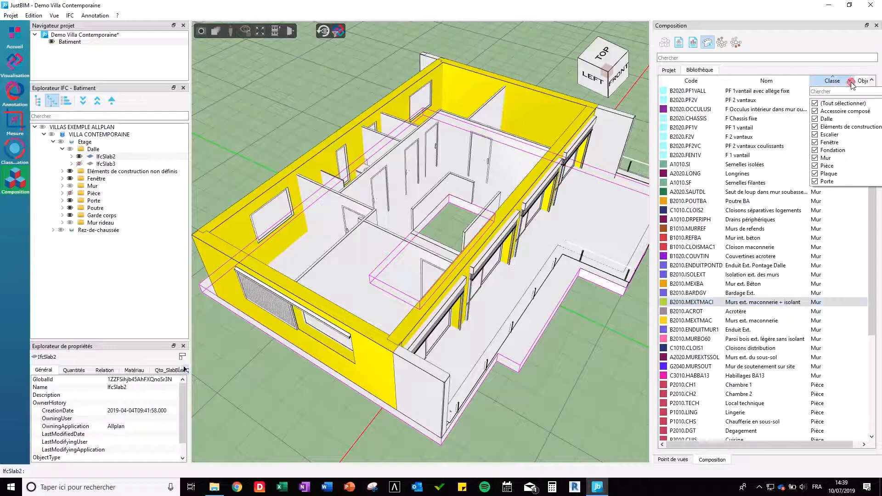
left_click(815, 103)
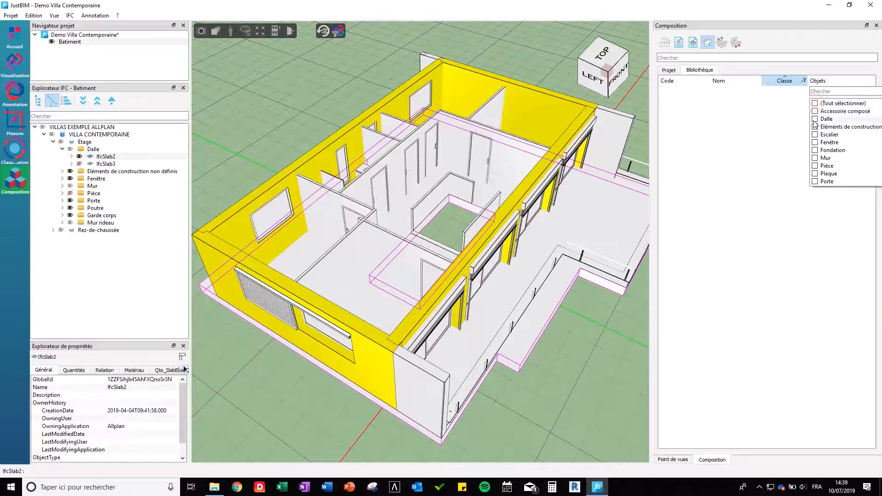
left_click(815, 118)
left_click(701, 251)
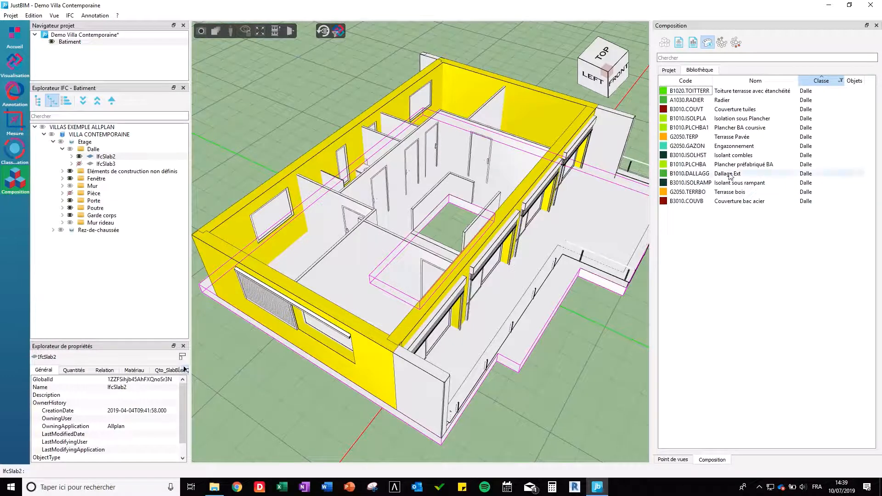
right_click(762, 168)
left_click(710, 160)
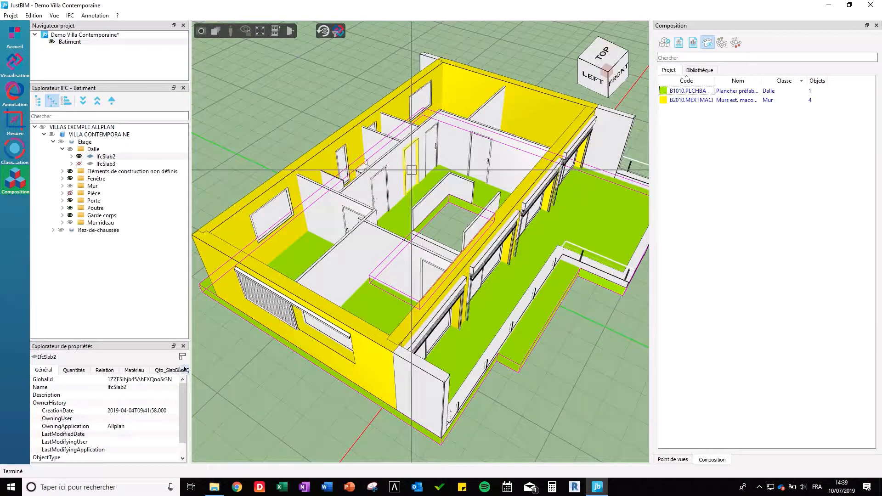
left_click(449, 128)
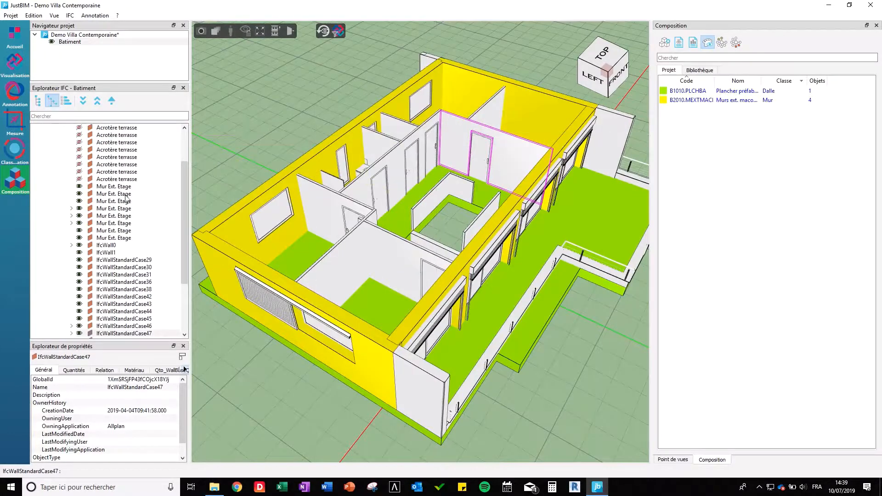
scroll(88, 240, "up", 4)
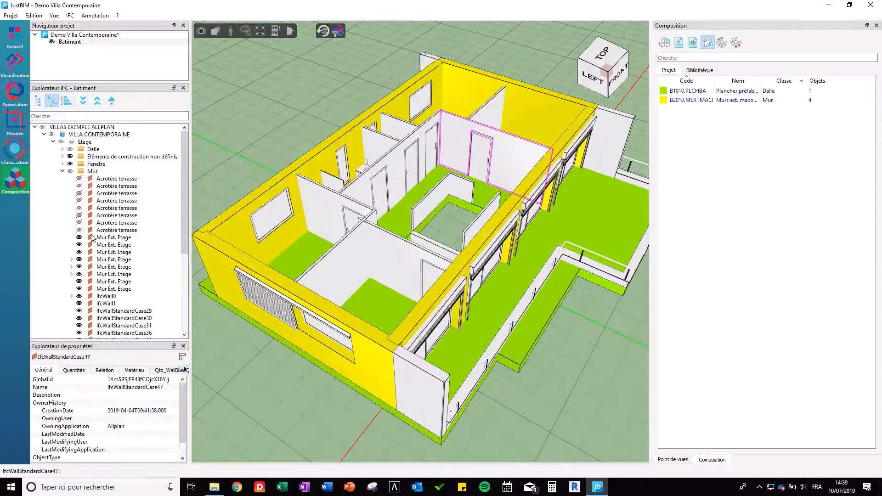
scroll(92, 238, "down", 8)
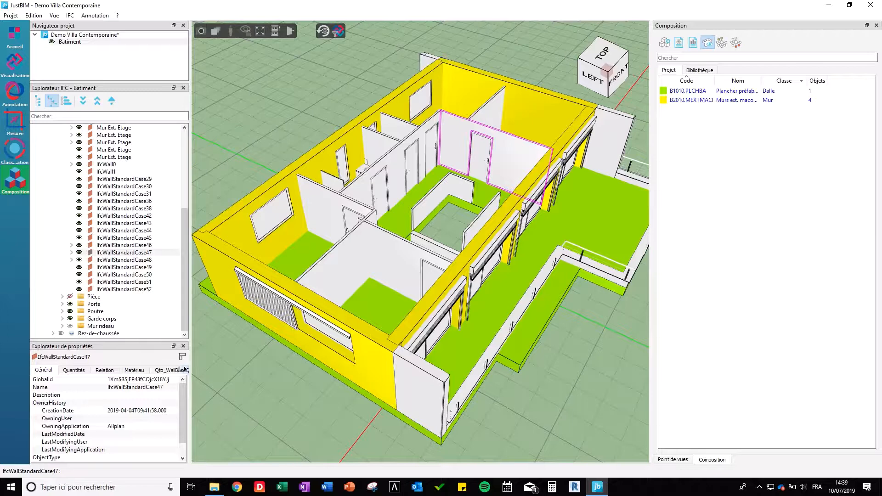
left_click(146, 180)
left_click(135, 290, "shift")
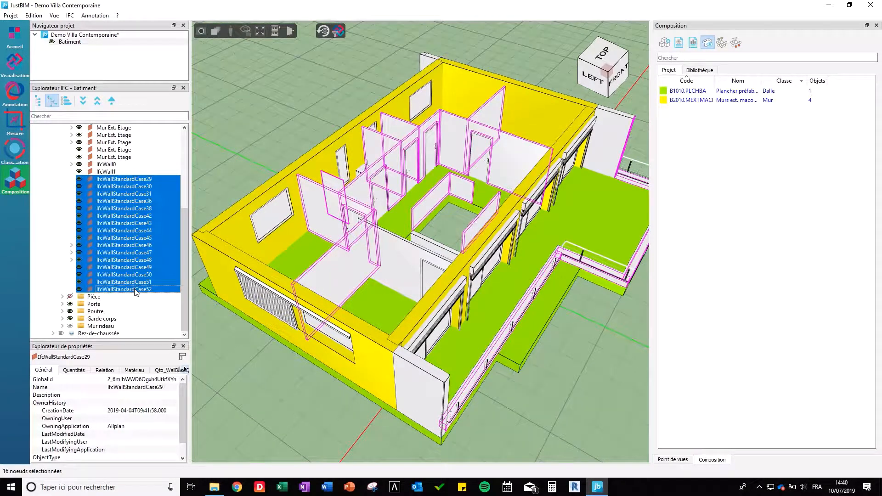
left_click(136, 289)
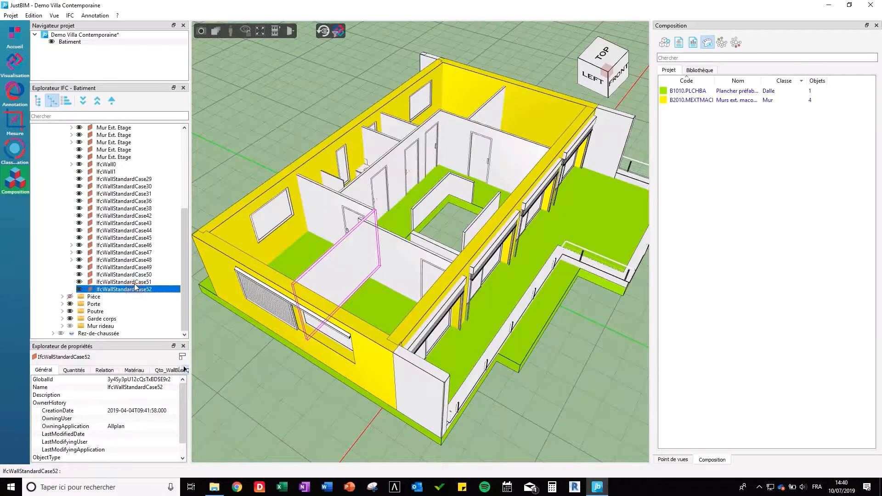
left_click(136, 282)
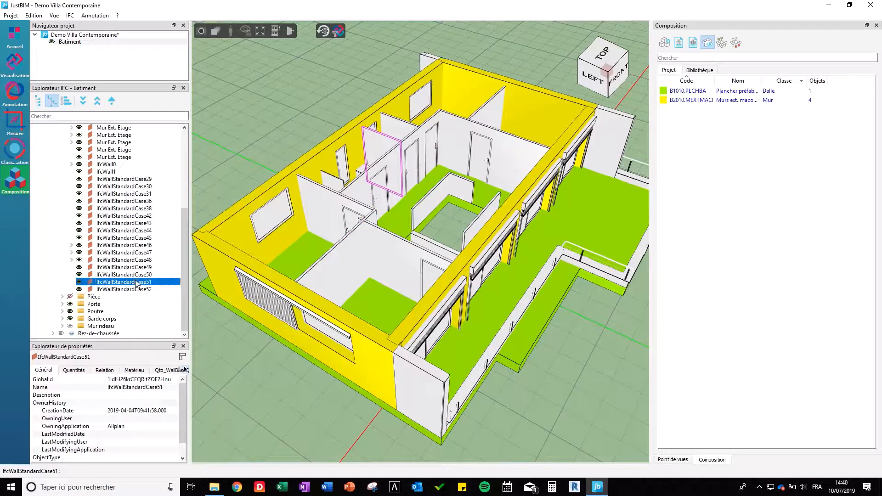
left_click(132, 180)
left_click(127, 216, "shift")
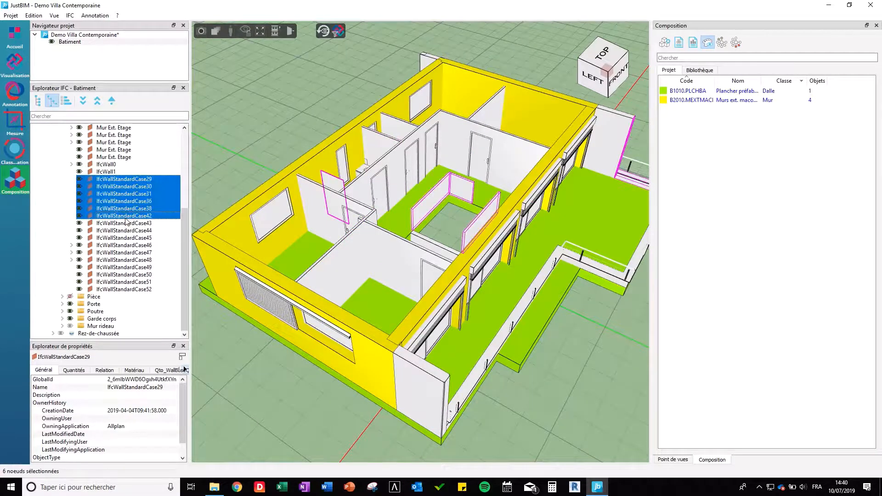
- Select the upper floor's eight interior partition walls together in the 3D model, leaving out the low walls around the stair opening
left_click(445, 133)
left_click(482, 110, "ctrl")
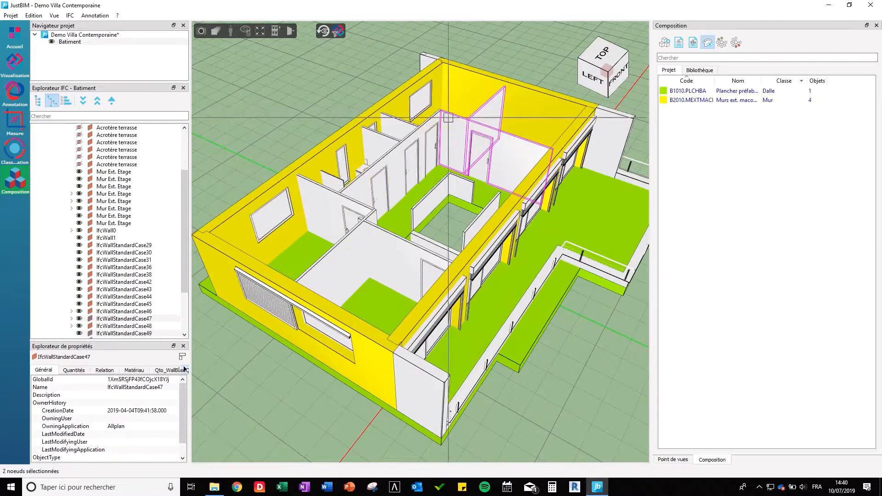
left_click(394, 124, "ctrl")
left_click(396, 126, "ctrl")
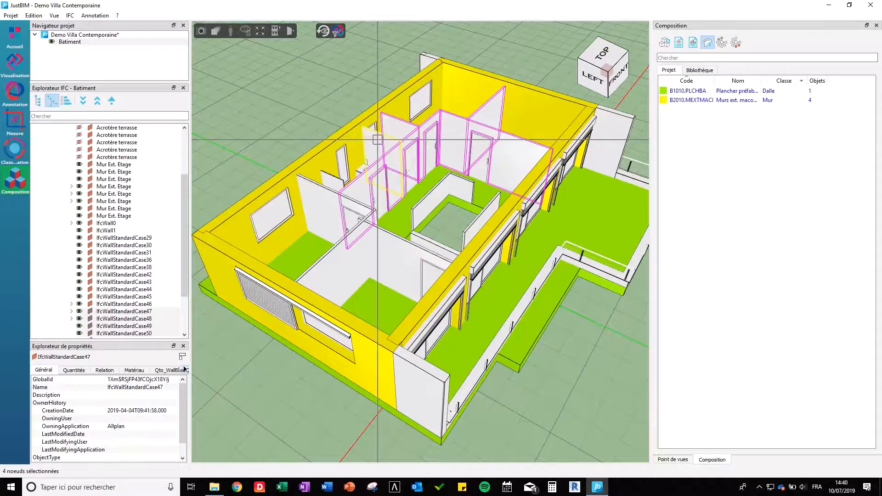
left_click(374, 140, "ctrl")
left_click(316, 197, "ctrl")
left_click(328, 274, "ctrl")
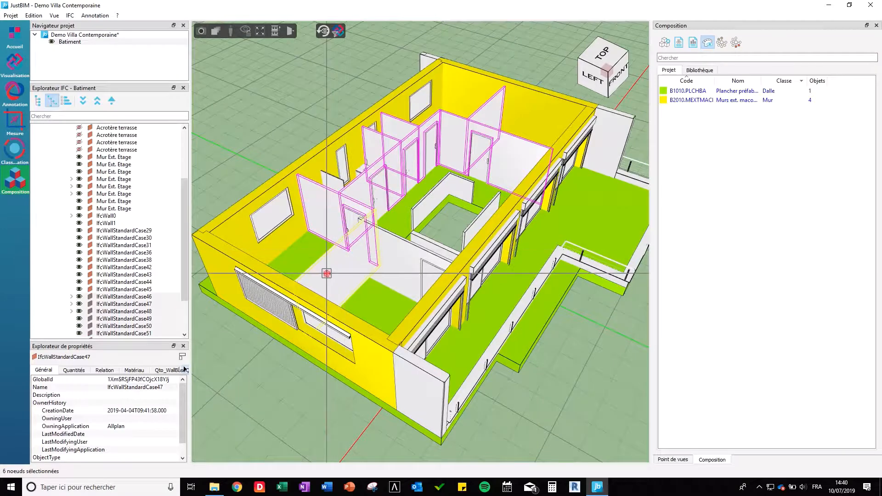
left_click(387, 261, "ctrl")
- Filter the composition library to the Mur class and apply Cloisons distribution to the selected partition walls
left_click(699, 70)
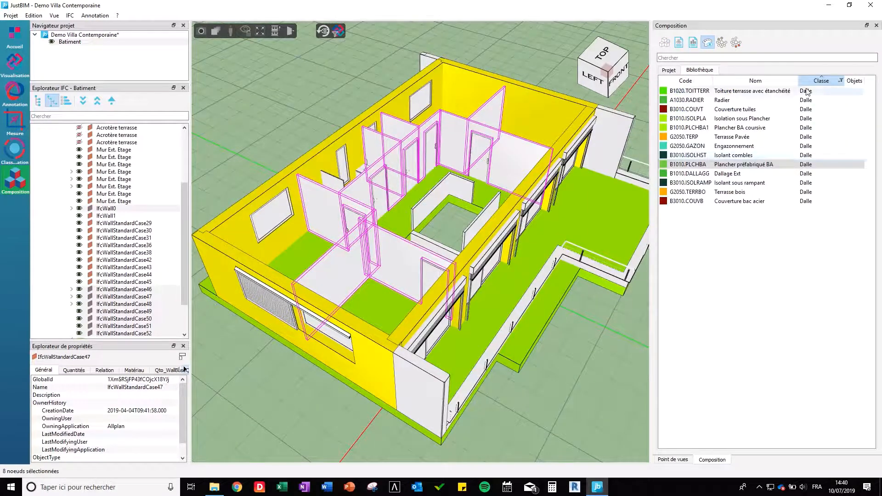
left_click(840, 81)
left_click(804, 119)
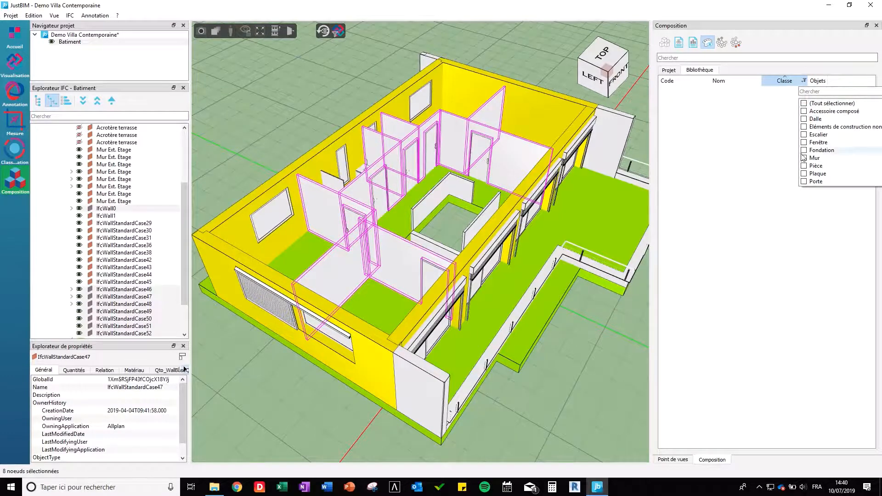
left_click(803, 157)
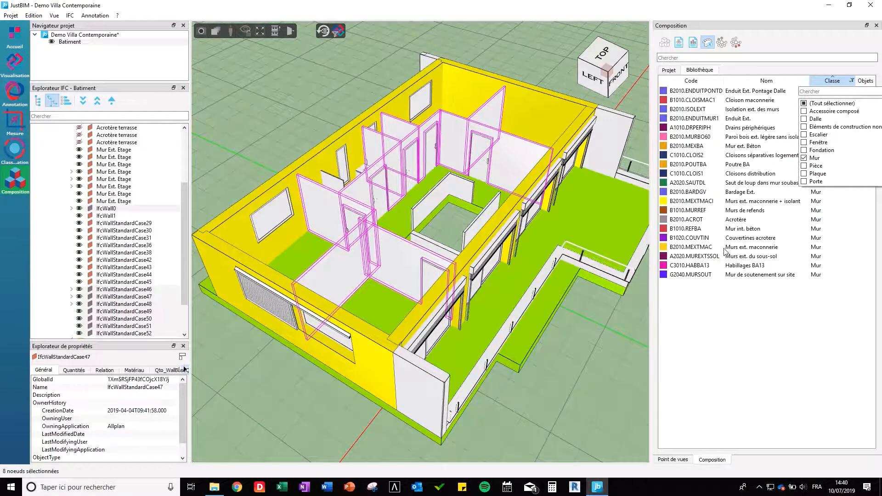
left_click(745, 140)
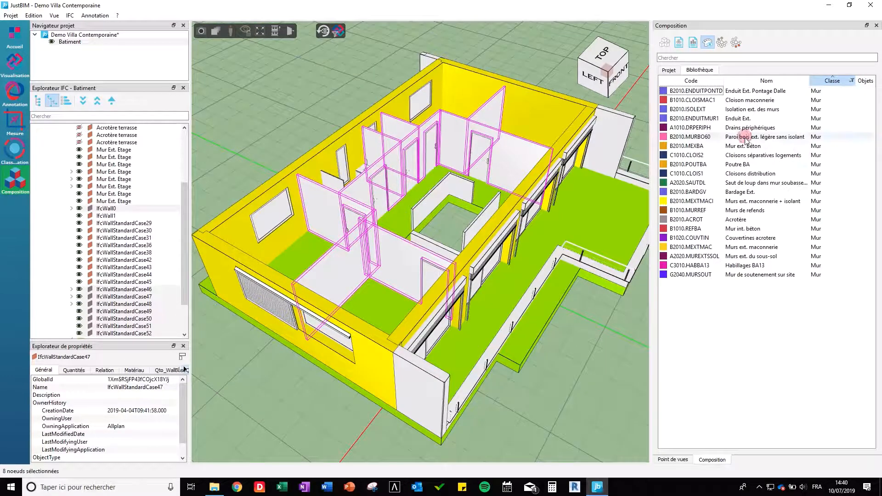
right_click(750, 173)
left_click(787, 168)
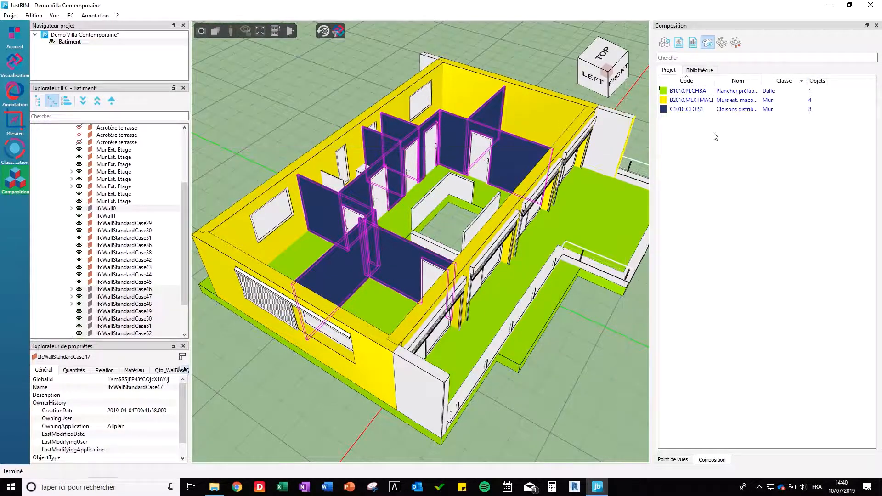
- Review the component and quantity formula of the project's Cloisons distribution composition, closing the editor without saving
double_click(735, 109)
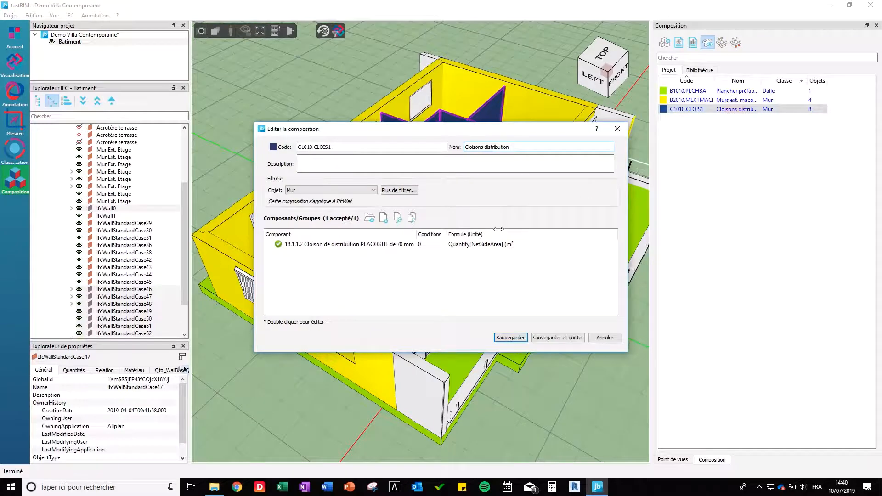
left_click(363, 245)
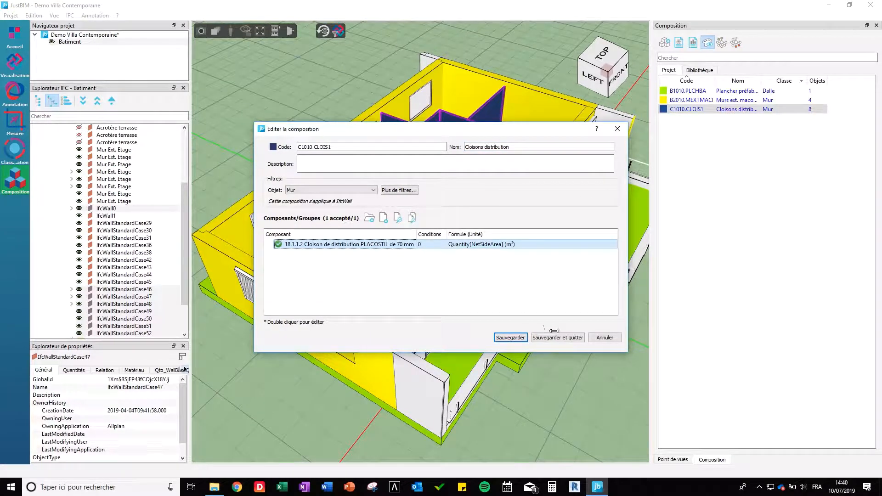
left_click(604, 338)
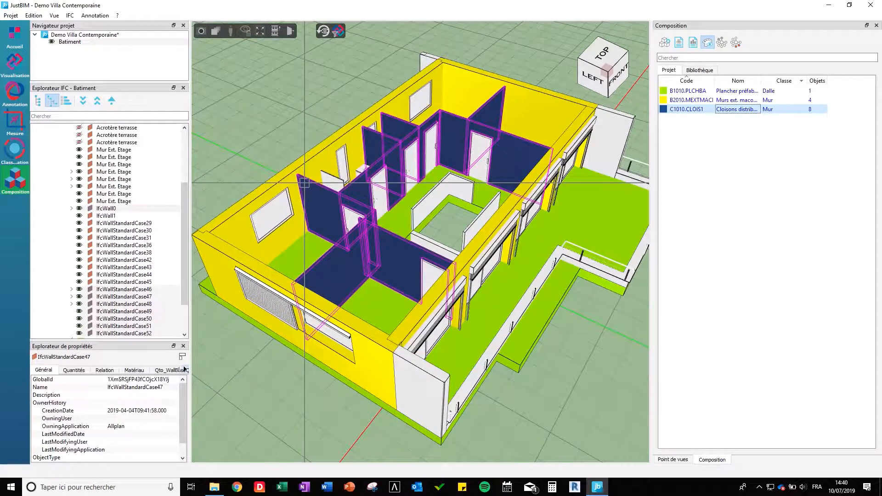
mouse_move(367, 179)
middle_mouse_down()
mouse_move(349, 169)
mouse_move(375, 185)
middle_mouse_up()
left_click(391, 185)
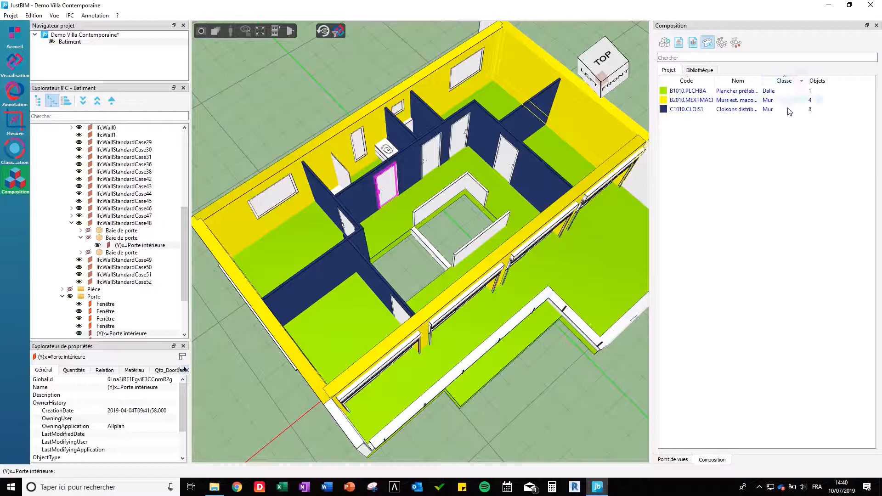
left_click(802, 85)
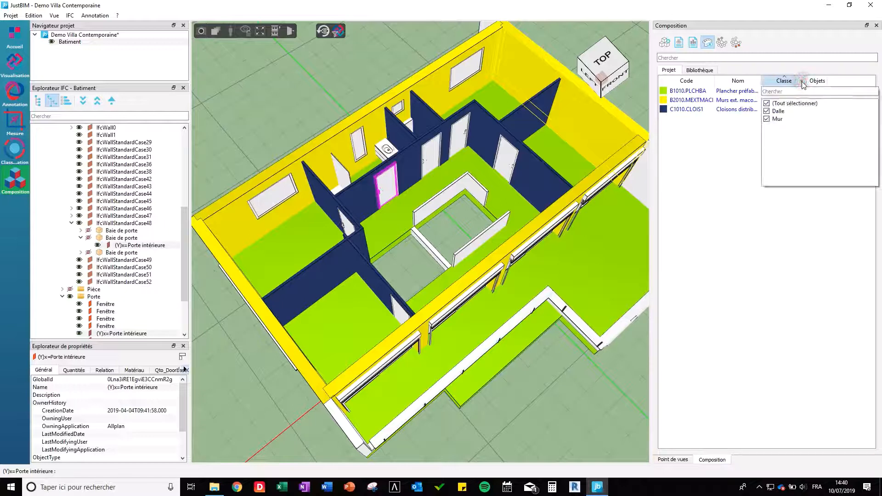
left_click(766, 103)
left_click(766, 103)
left_click(435, 154)
left_click(431, 151)
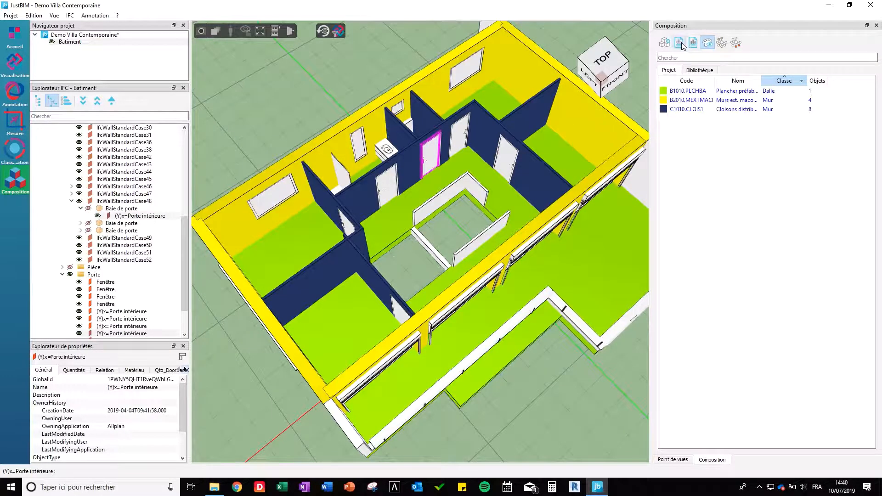
- Examine the project's quantities report for the partition, wall and slab components, including the quantities per object, and close it
left_click(693, 43)
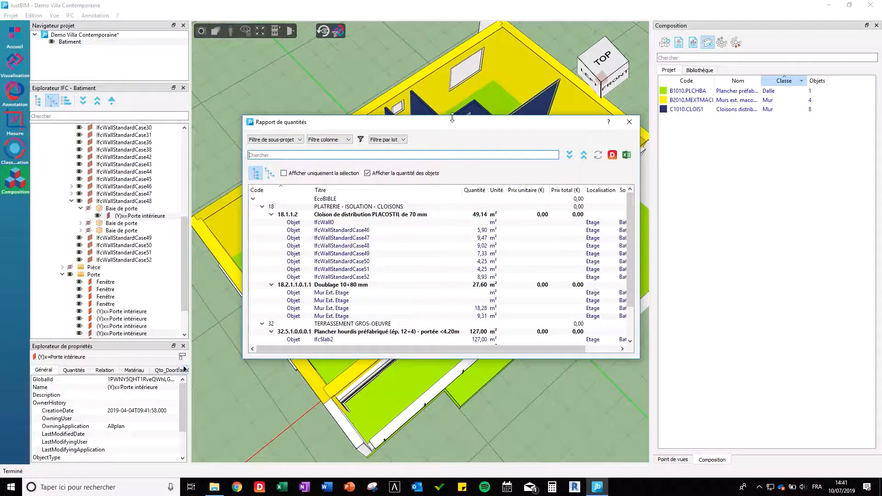
left_click_drag(452, 118, 451, 51)
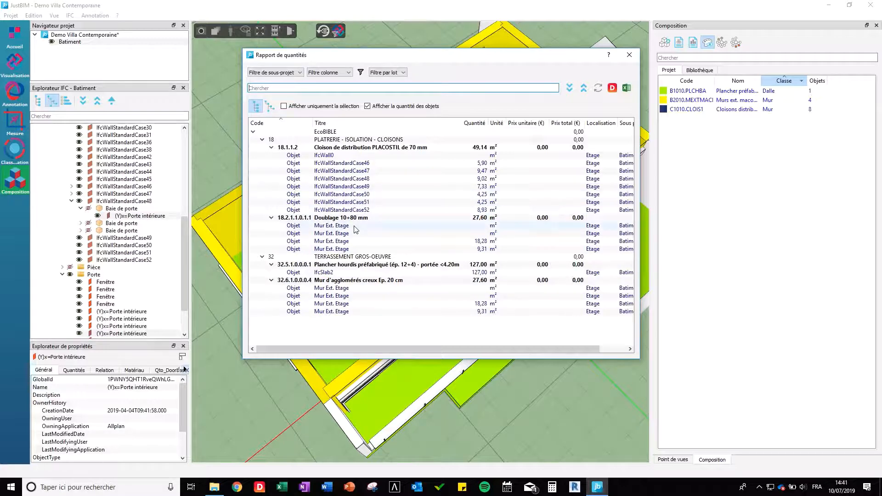
left_click(628, 55)
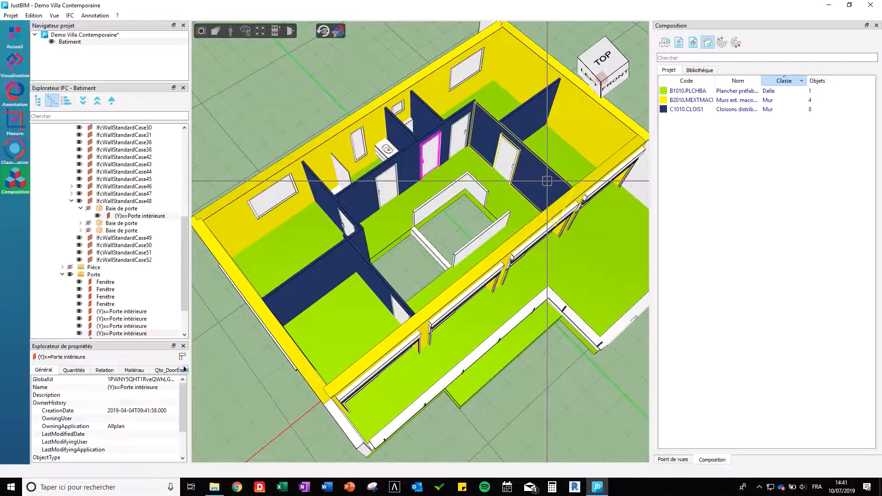
- Select an interior door on the upper floor and filter the composition library to the Porte class instead of Mur
left_click(386, 186)
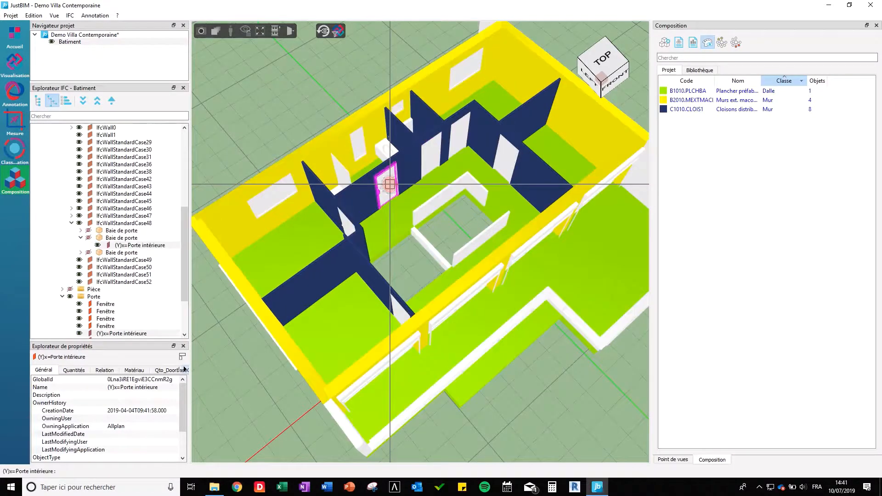
left_click(801, 81)
left_click(766, 103)
left_click(766, 103)
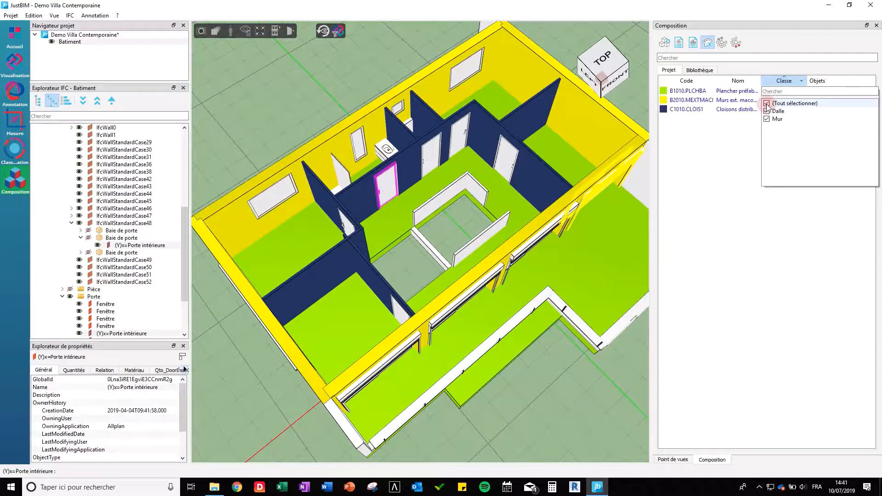
left_click(704, 168)
left_click(699, 70)
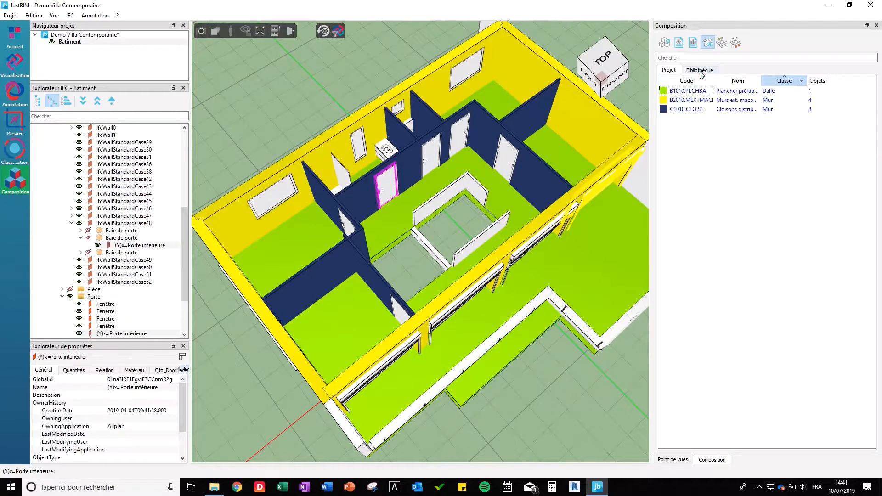
left_click(851, 82)
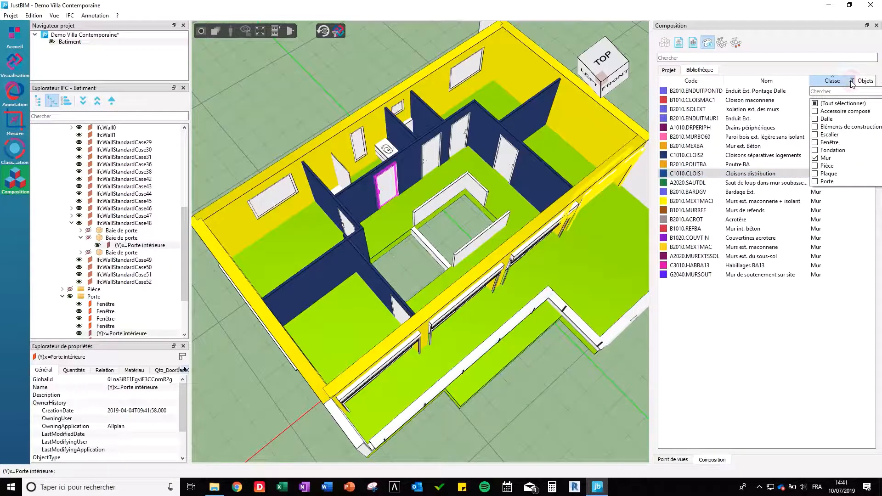
left_click(815, 157)
left_click(815, 181)
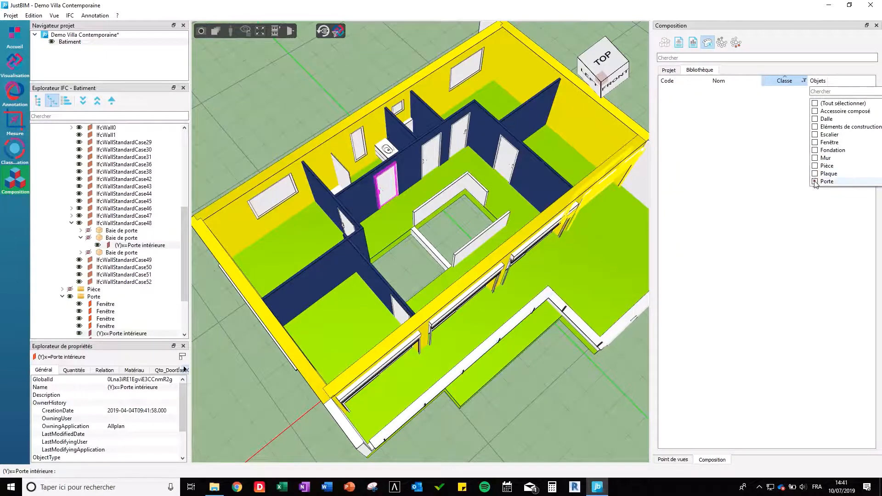
left_click(756, 201)
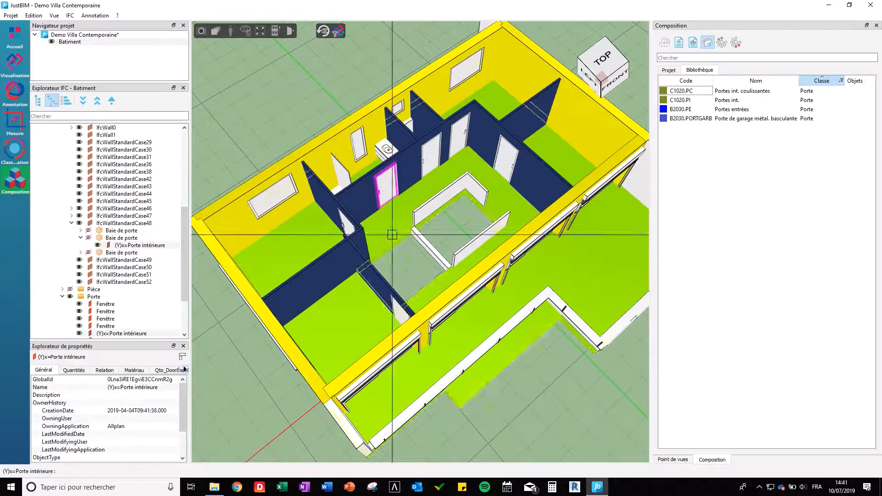
- Add the other five upper-floor interior doors to the selection and apply the Portes int. library composition to all six
left_click(432, 154, "ctrl")
left_click(460, 134, "ctrl")
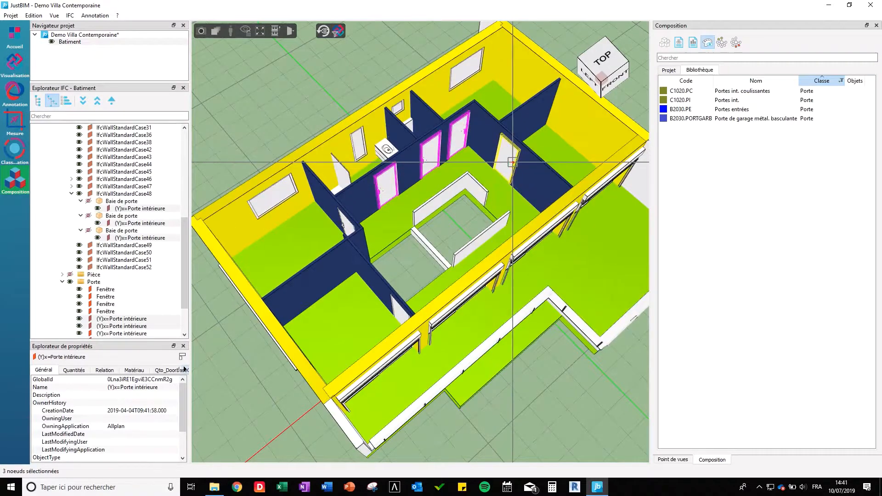
left_click(507, 157, "ctrl")
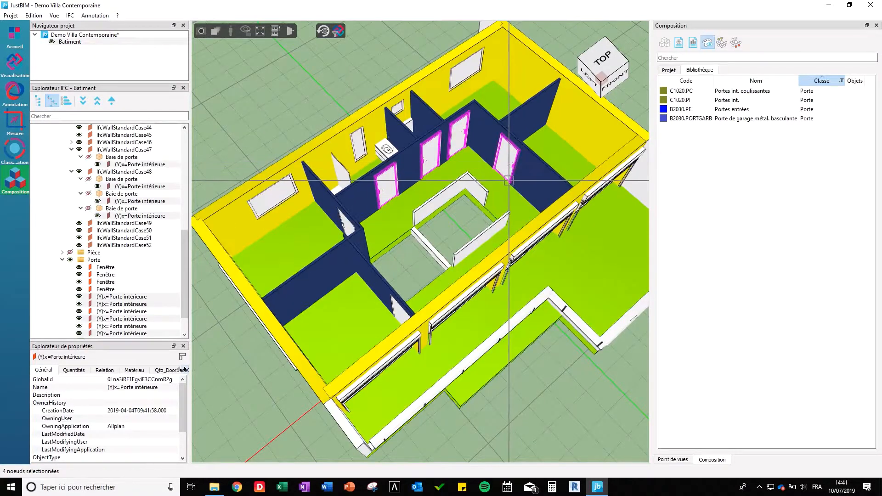
left_click(348, 226, "ctrl")
left_click(397, 310, "ctrl")
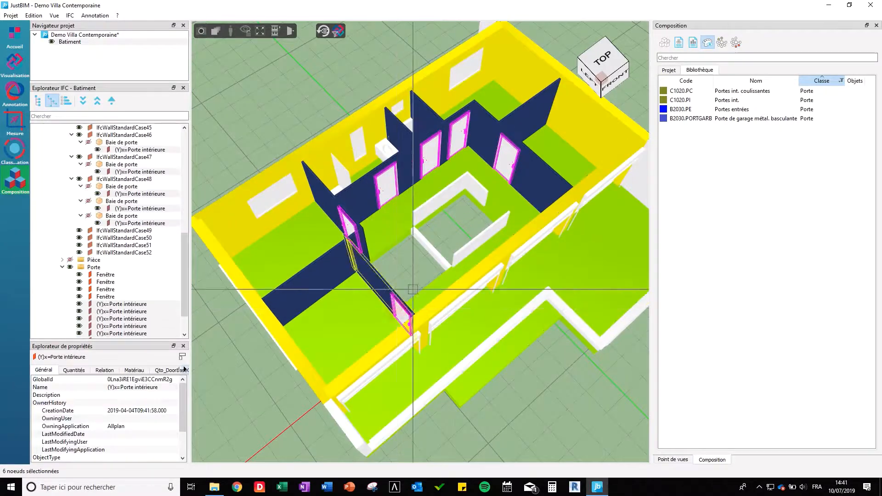
right_click(730, 103)
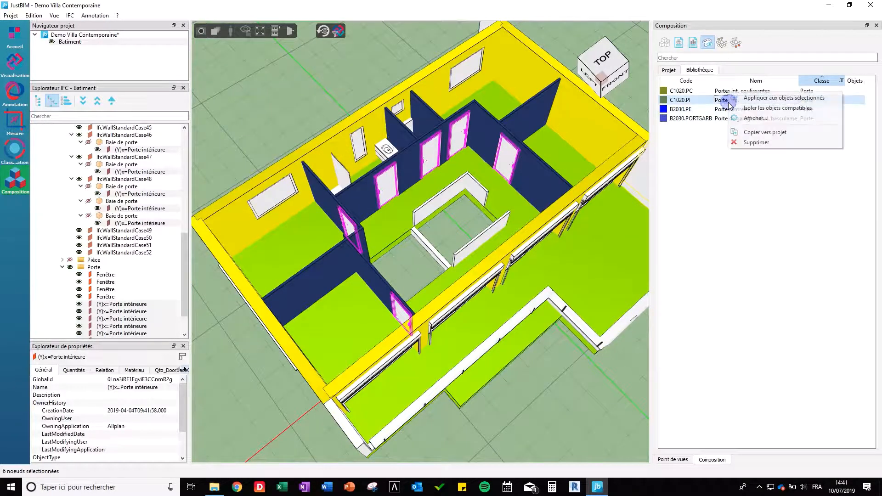
left_click(758, 98)
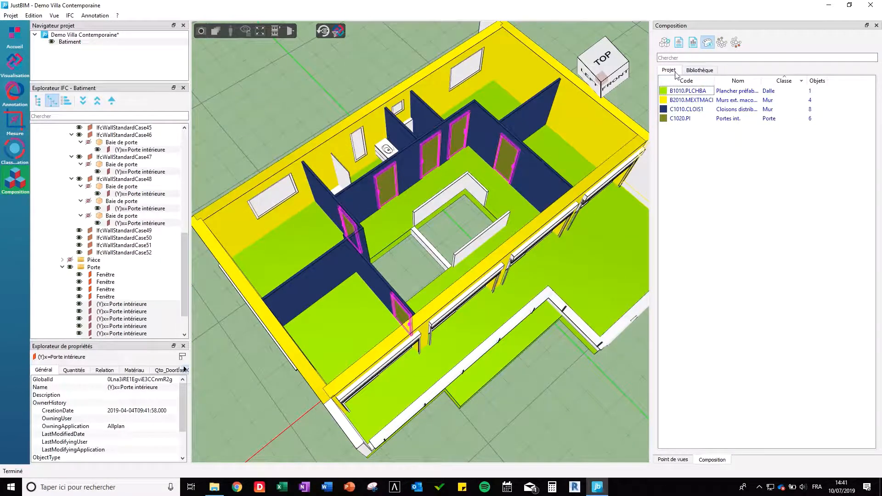
- Review the component and formula of the project's Portes int. composition, closing the editor without saving
left_click(720, 120)
double_click(721, 120)
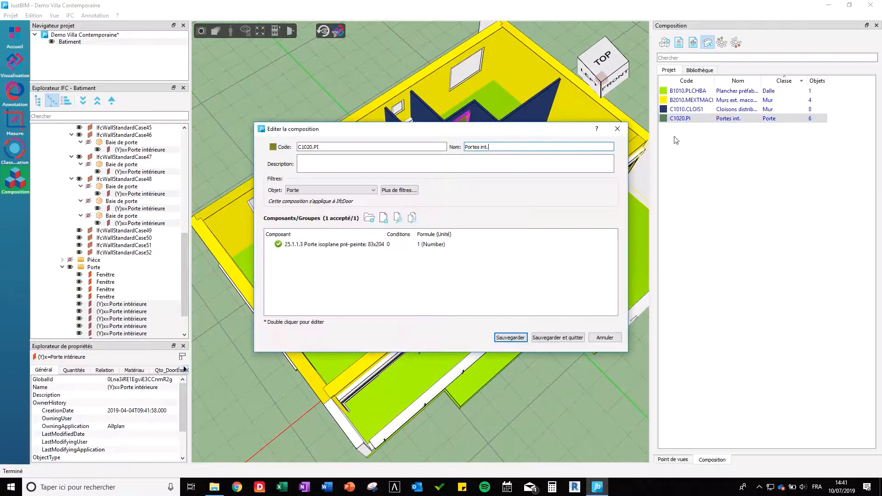
left_click(324, 246)
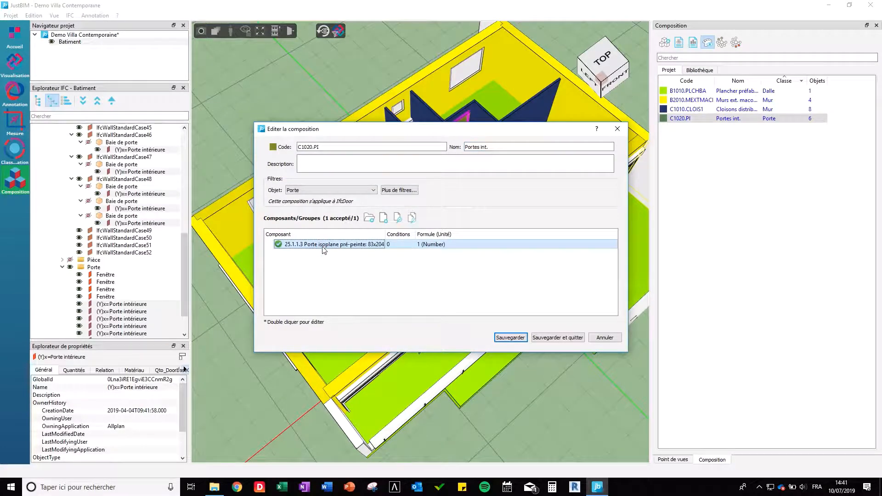
left_click(603, 337)
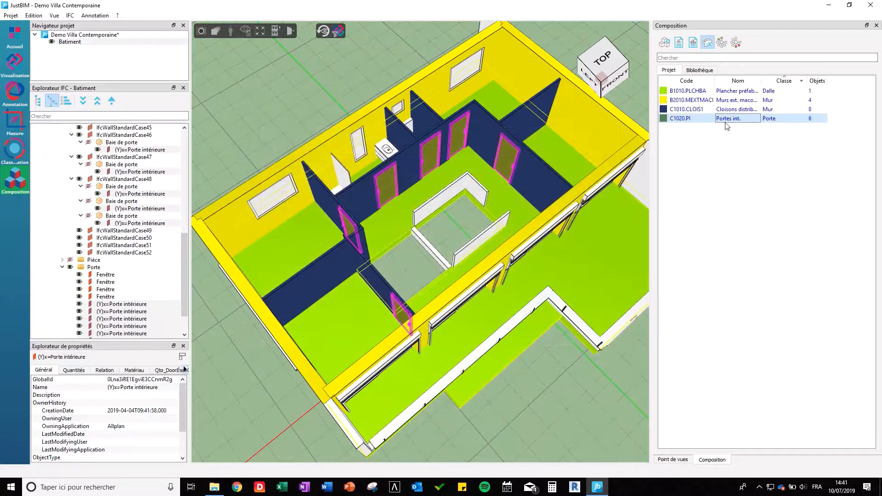
- Limit the quantities report to the selected doors and expand the Porte isoplane pré-peinte: 83x204 component's object list
left_click(693, 42)
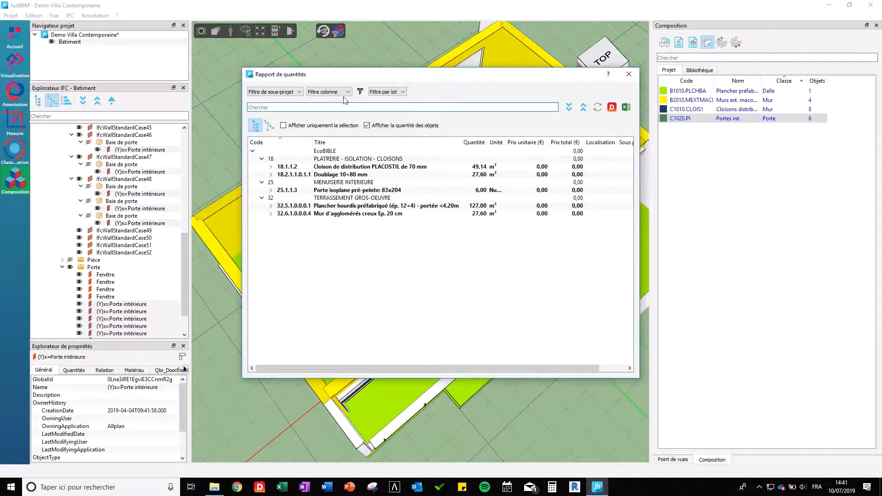
left_click(302, 126)
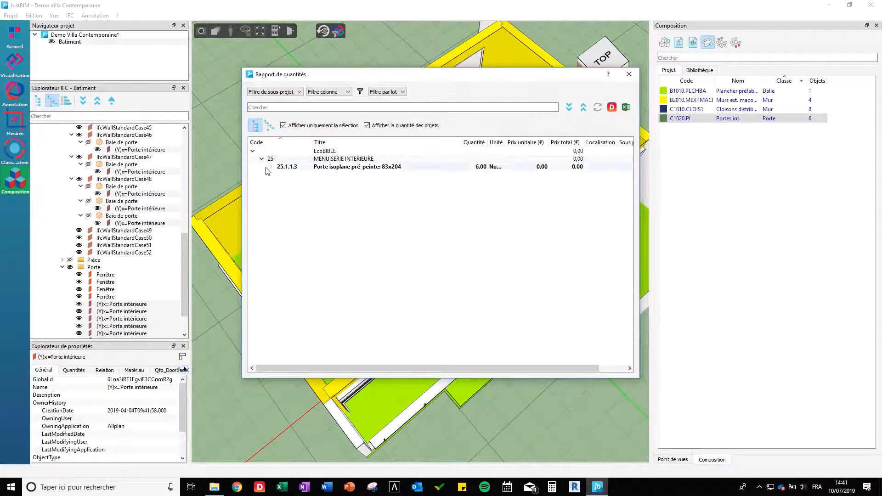
left_click(271, 166)
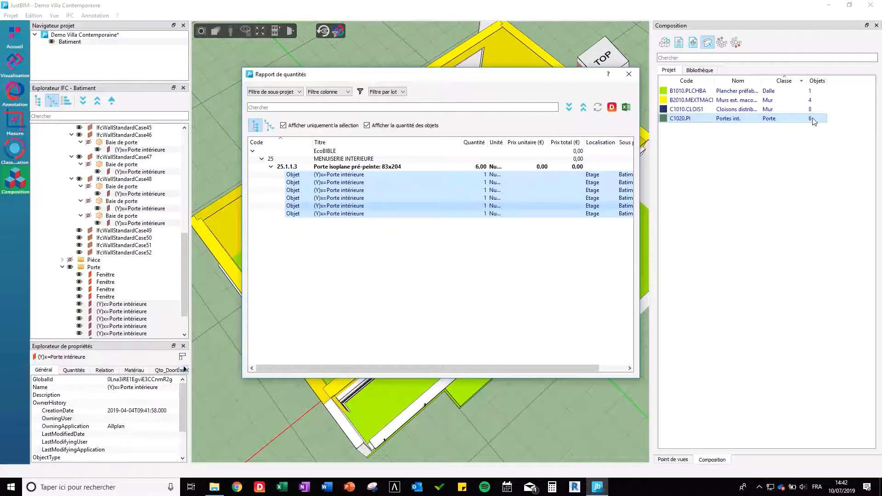
- Export the doors' quantities report to quantities.xlsx, review the workbook in Excel, and close both the workbook and the report
left_click(626, 107)
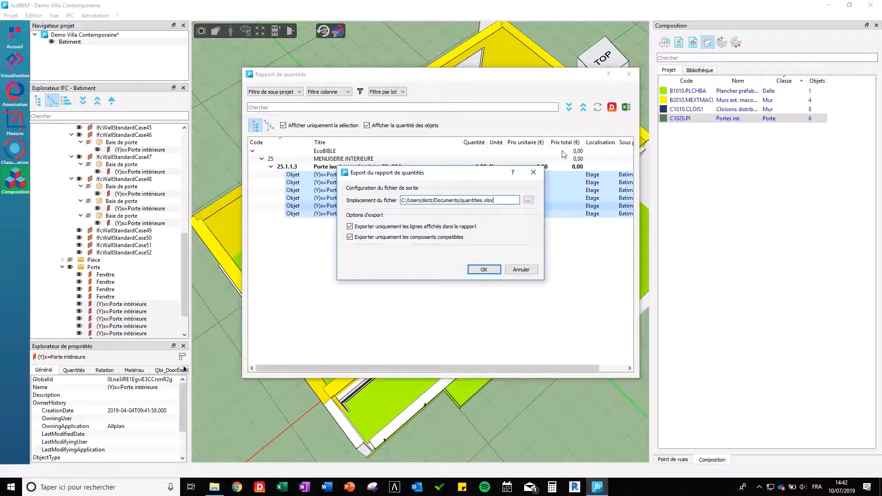
left_click(473, 268)
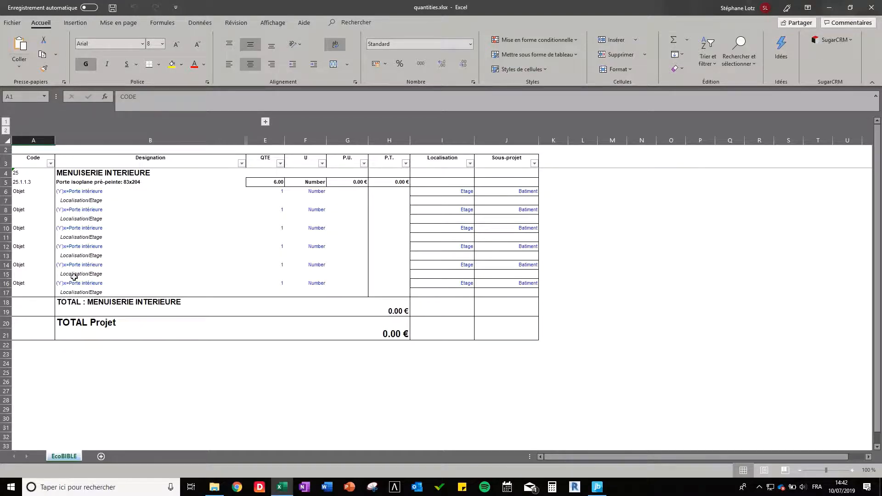
left_click(872, 7)
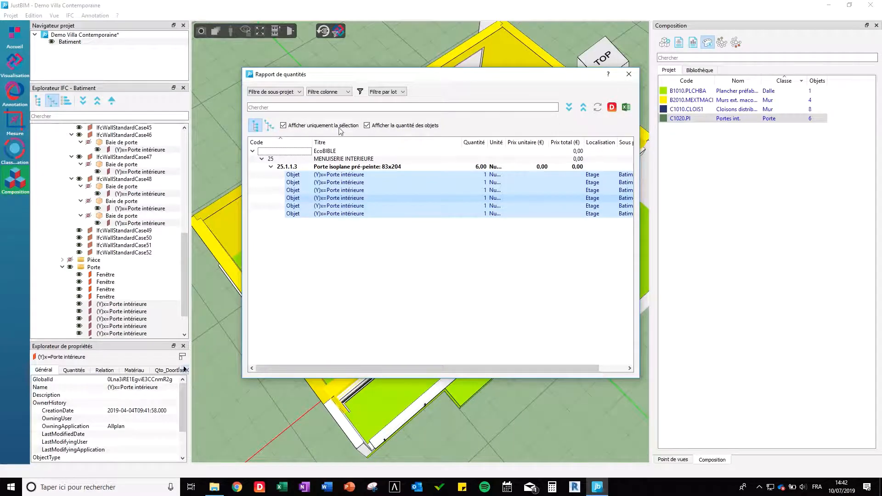
left_click(628, 74)
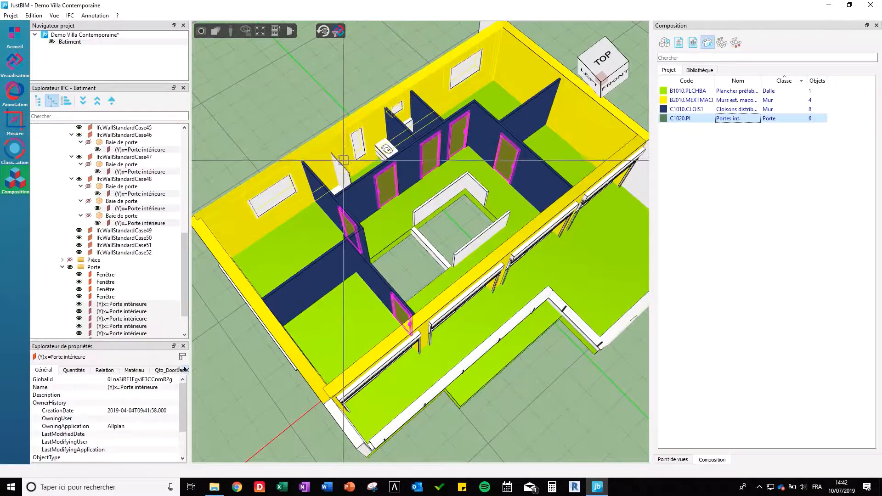
- Reopen the quantities report for all objects rather than the selection only, and expand the PLACOSTIL partition and Doublage 10+80 mm components
left_click_drag(339, 168, 347, 142)
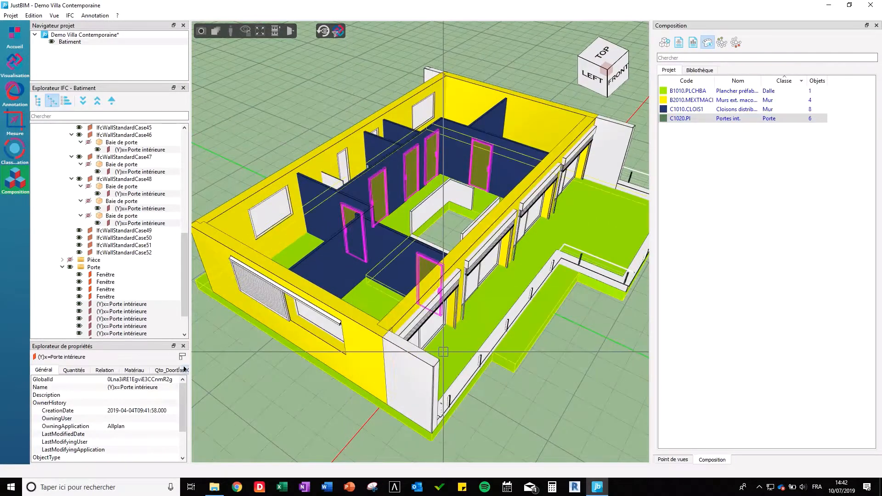
left_click(692, 42)
left_click(316, 126)
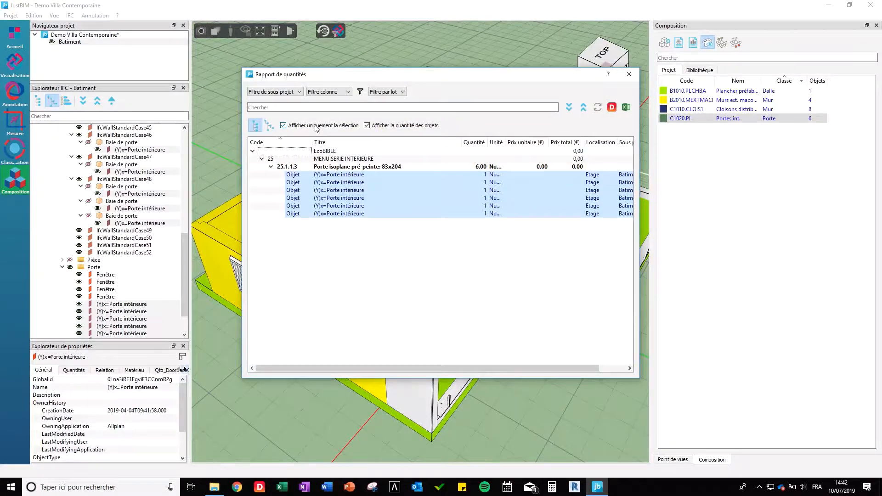
left_click(271, 175)
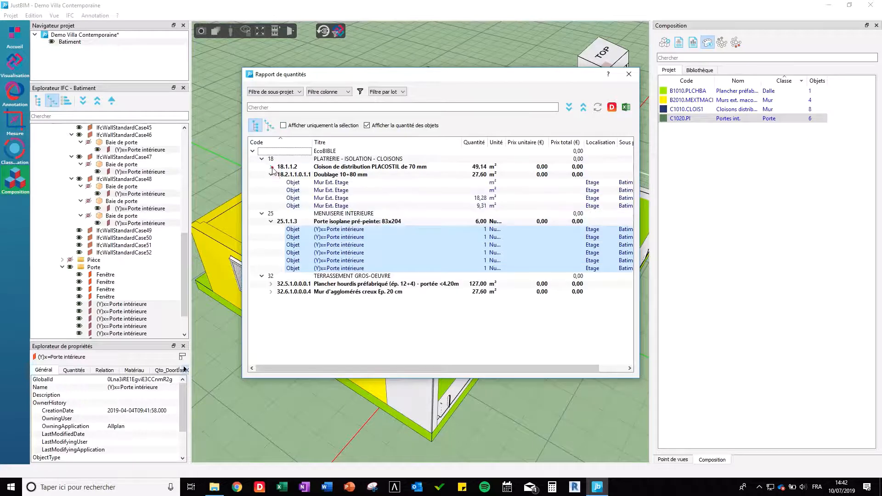
left_click(270, 167)
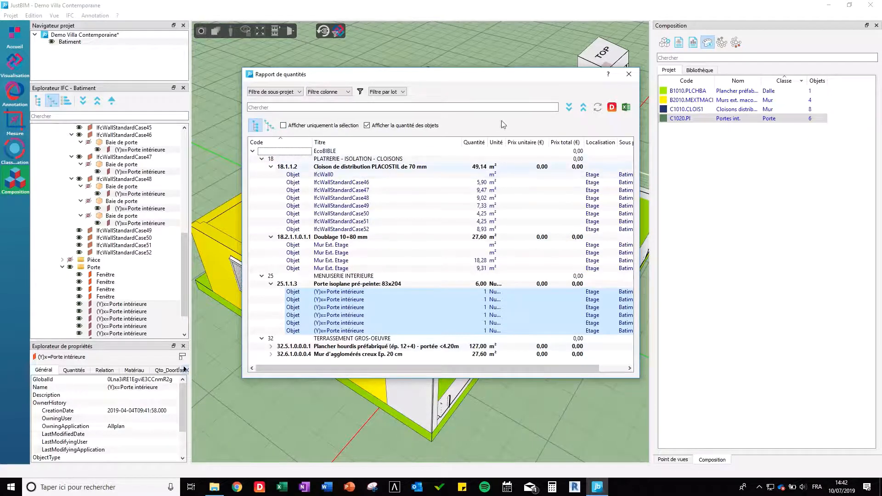
- Export the full quantities report to quantities.xlsx, review all its lots in Excel, and close the workbook
left_click(626, 108)
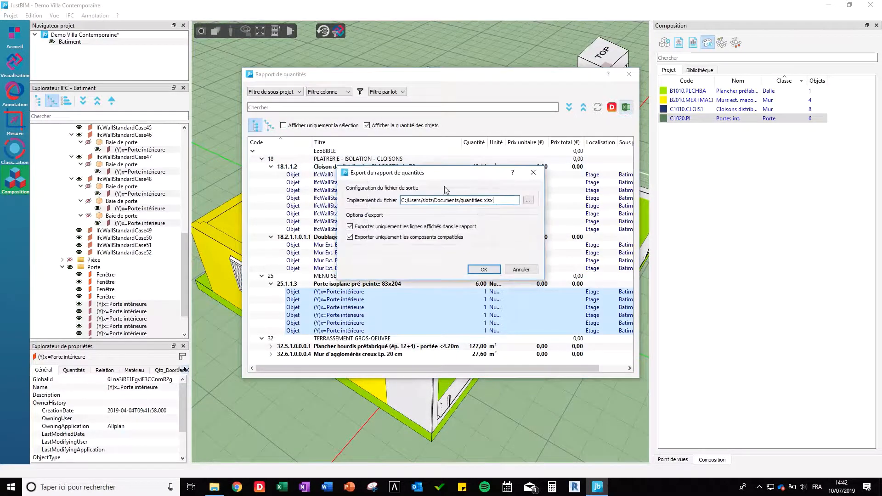
left_click(473, 272)
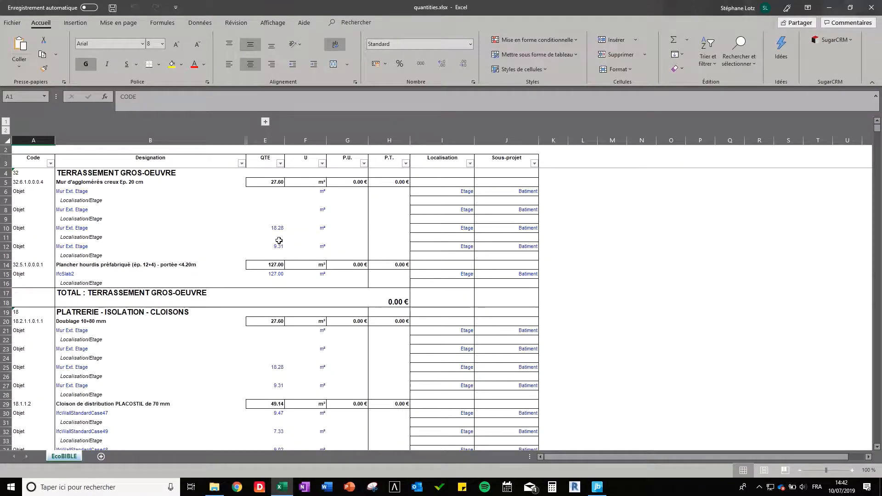
scroll(251, 232, "down", 20)
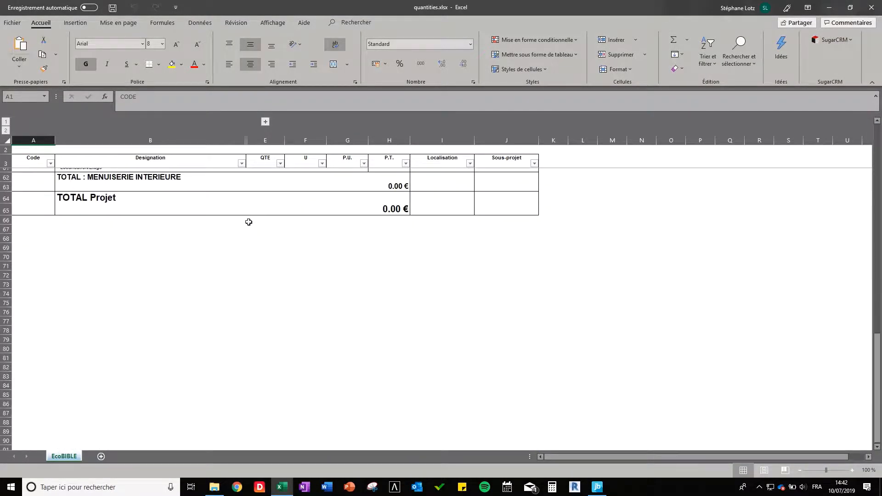
scroll(250, 222, "up", 20)
left_click(871, 7)
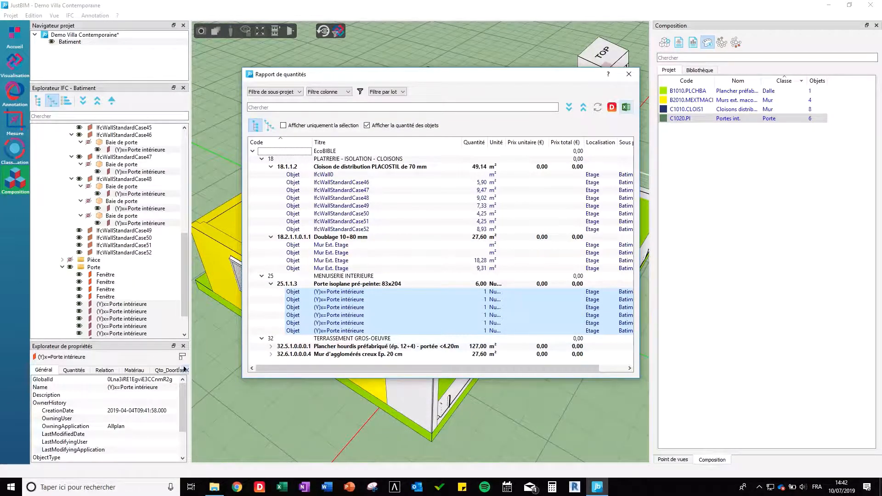
- Launch DeviSOC with the DeviSOC Contractant licence and close the mesures.dvs project without emptying its recycle bin
left_click(879, 488)
left_click(22, 109)
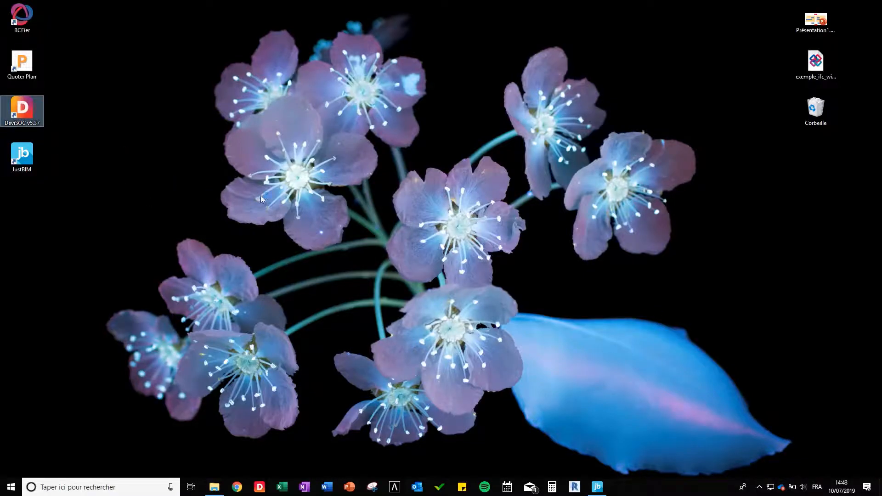
left_click(597, 486)
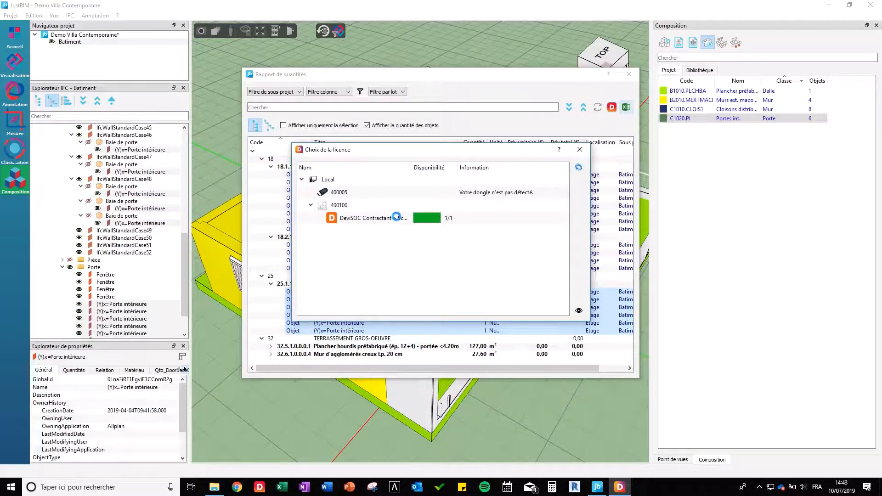
double_click(395, 217)
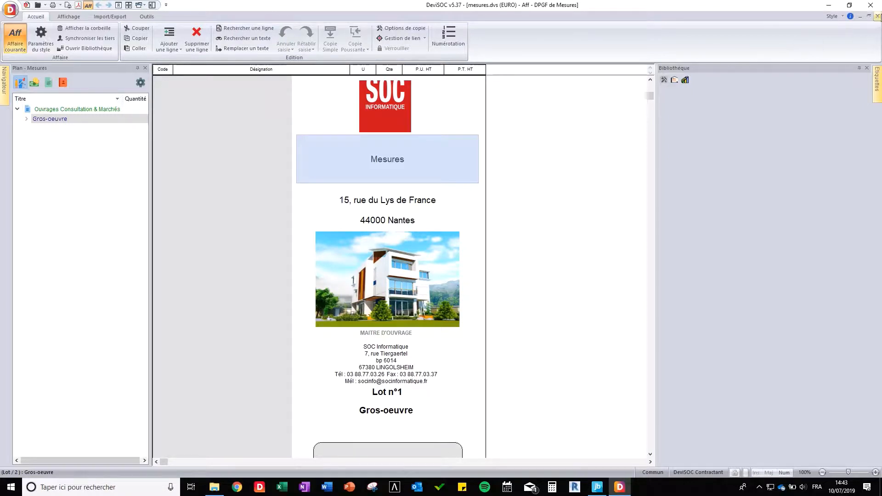
left_click(877, 16)
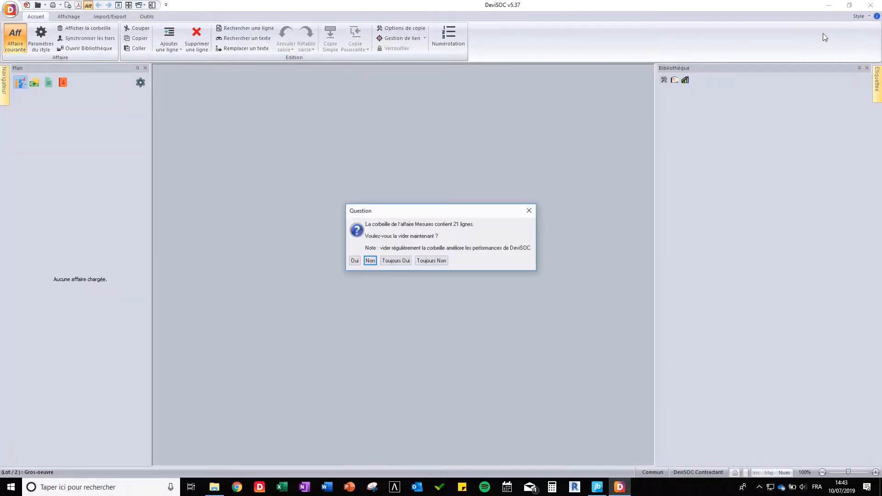
left_click(369, 261)
- Create a new project file named Tuto Compositions Quantitatifs from the Affaire template
left_click(10, 9)
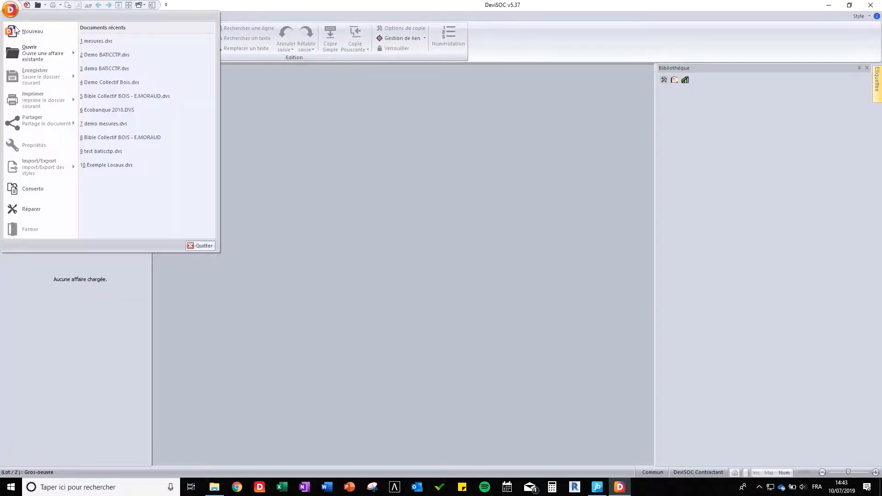
left_click(365, 166)
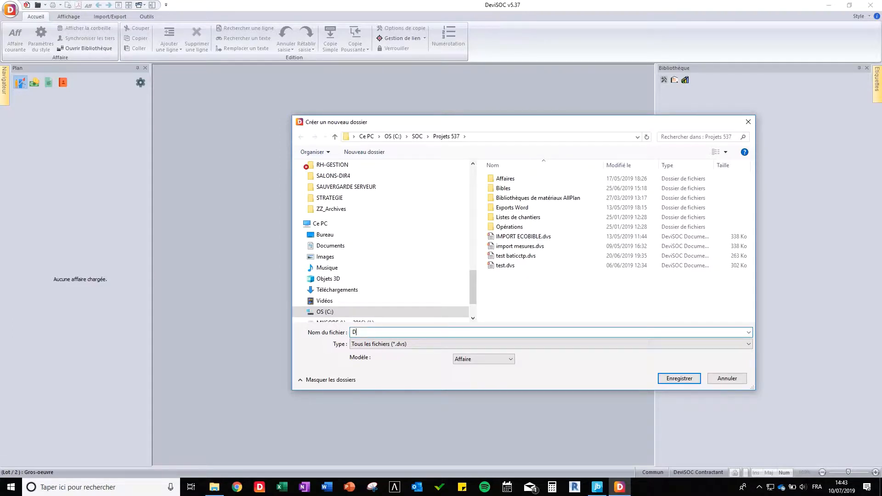
type("Tuto Compositions Quantitatifs")
key("Return")
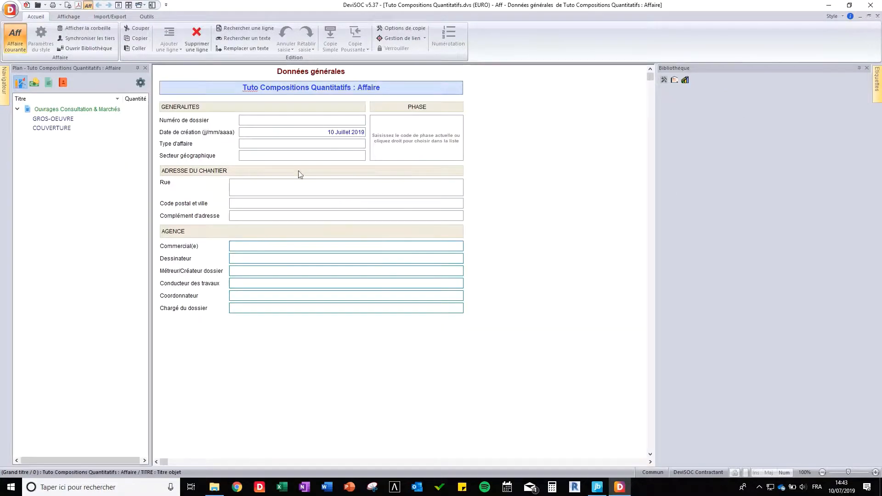
- Set the project's phase to APS in its general data
left_click(289, 120)
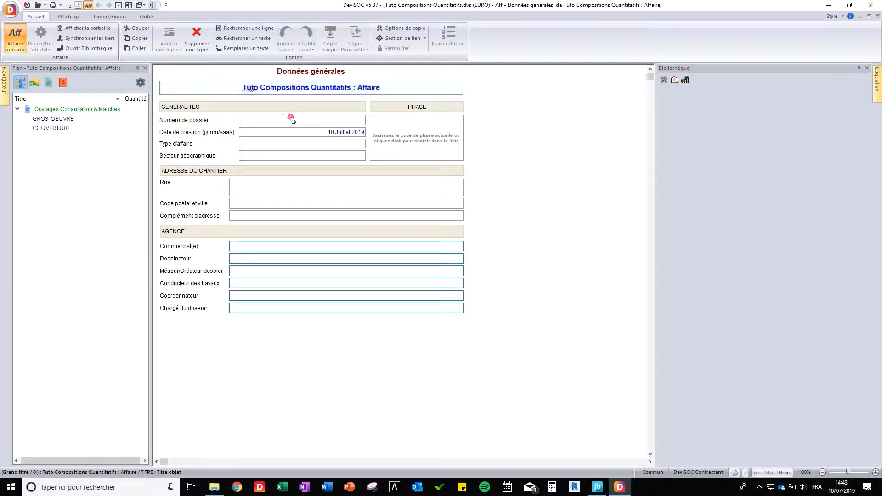
right_click(423, 129)
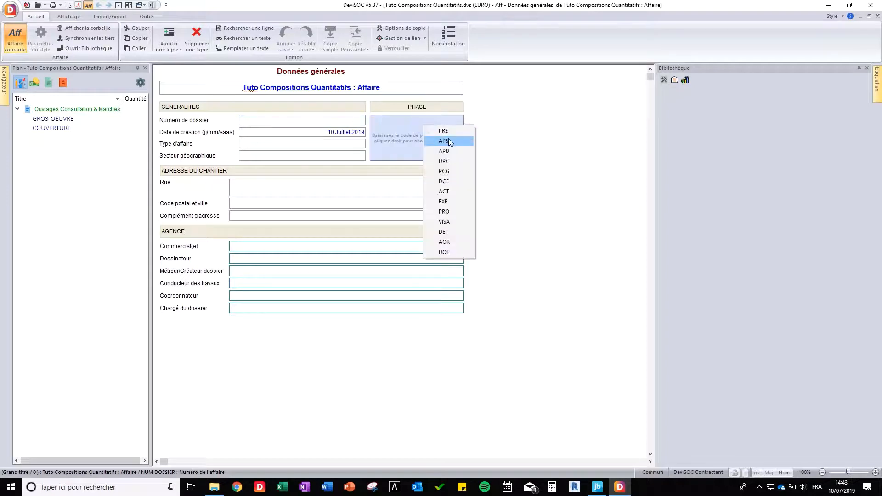
left_click(444, 139)
left_click(234, 191)
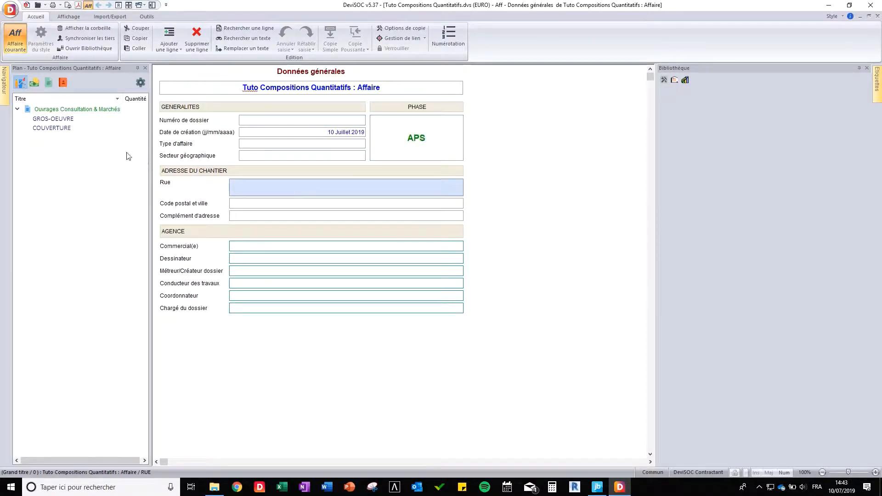
- Open the Ouvrages Consultation & Marchés section and look through the DQE of the GROS-OEUVRE lot
left_click(29, 110)
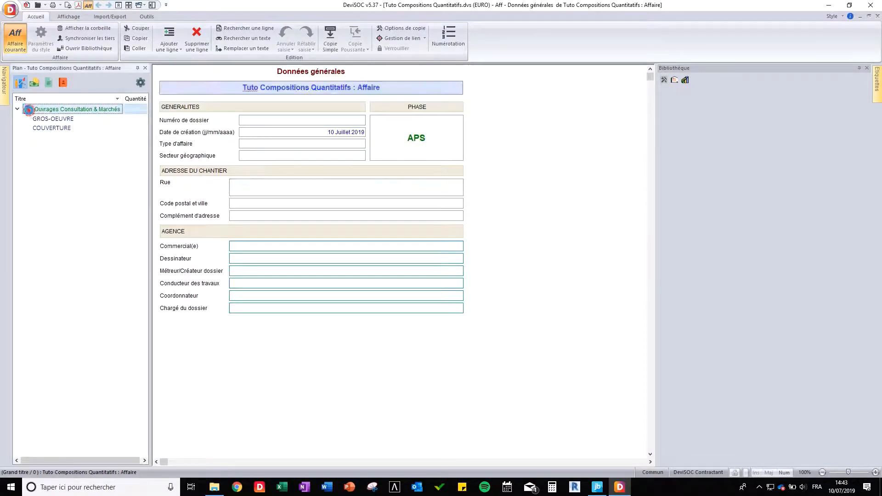
scroll(304, 230, "down", 8)
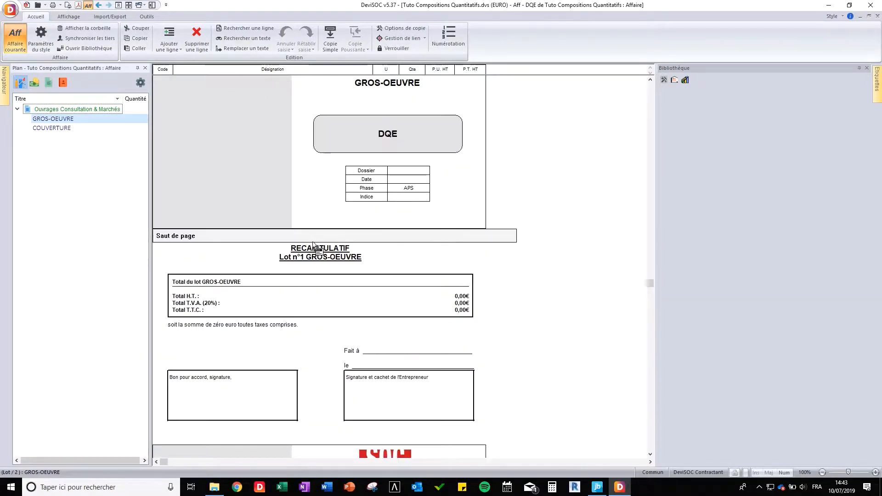
scroll(312, 243, "up", 6)
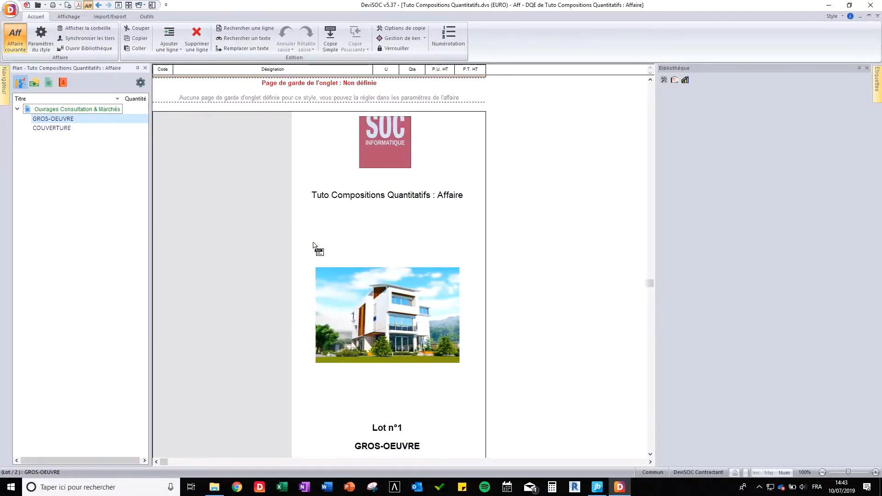
- Switch back to JustBIM and export the quantities report to DeviSOC as output.dqx
left_click(599, 488)
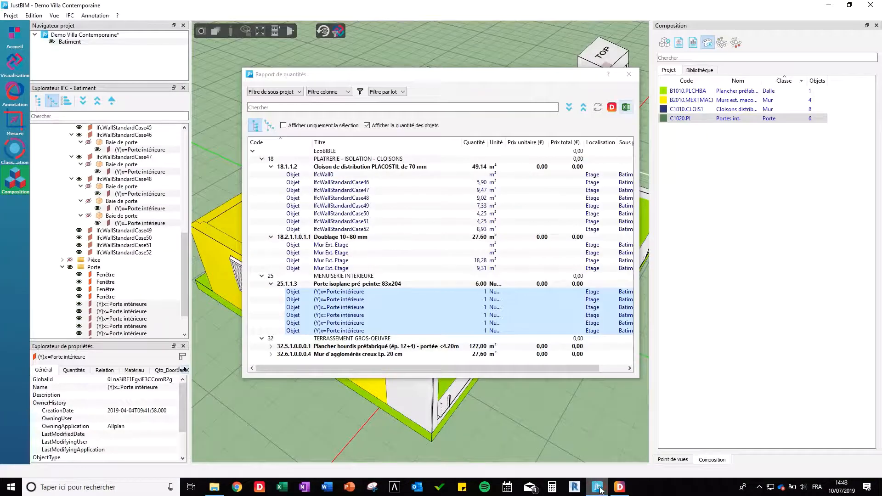
left_click(612, 110)
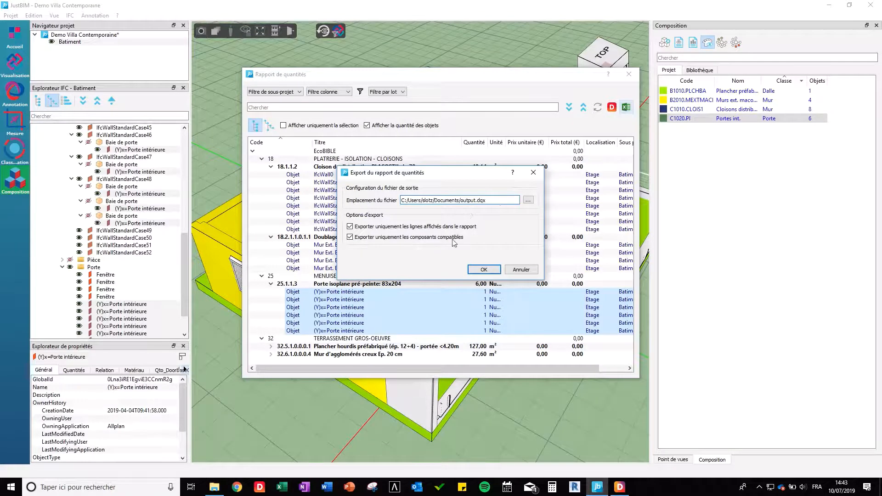
left_click(479, 270)
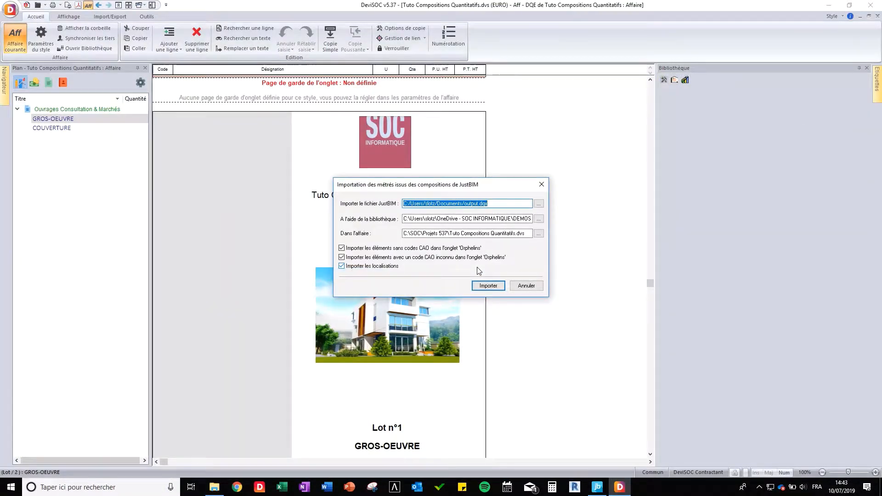
- Choose EcoBIBLE v2.0.dvs from the Bibles folder as the library for the quantities import
left_click(538, 233)
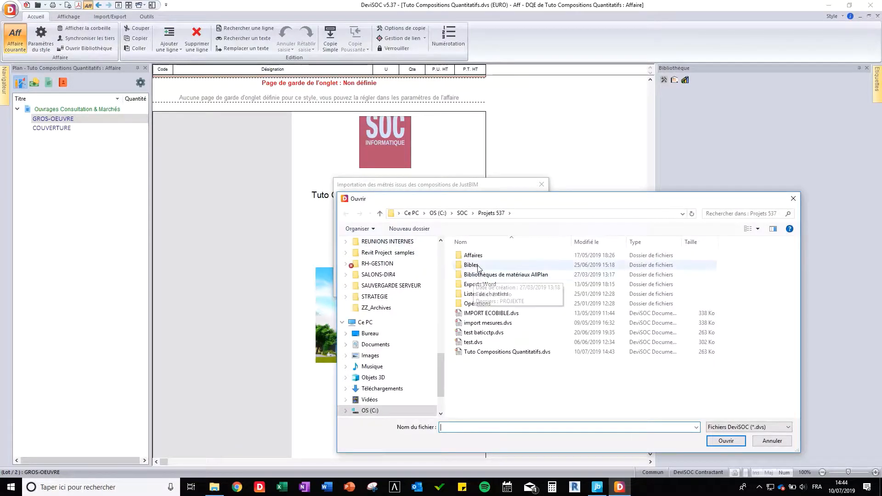
double_click(471, 265)
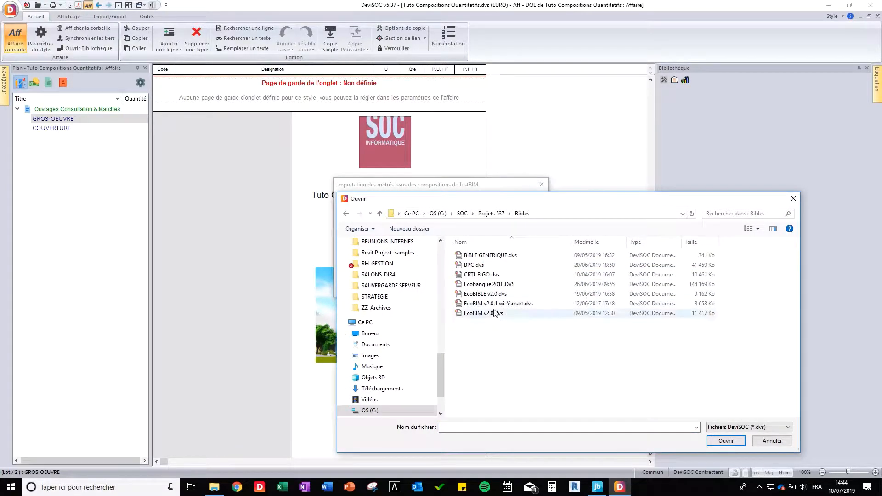
double_click(485, 294)
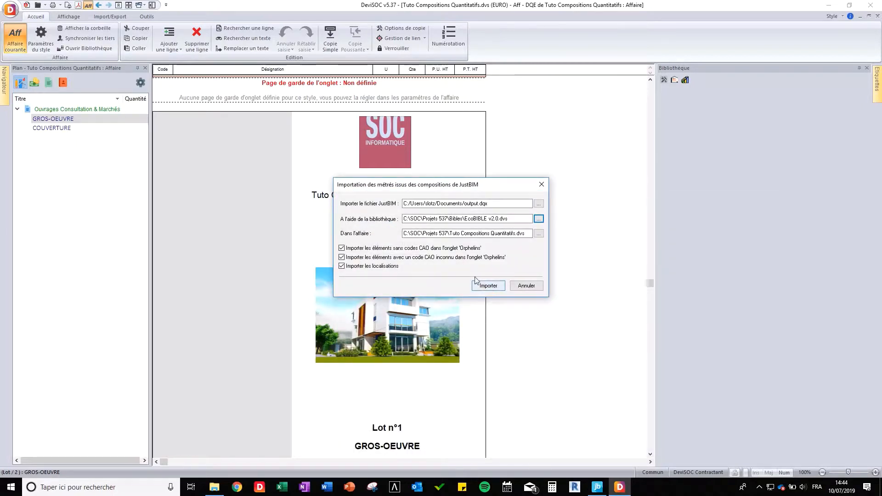
- Exclude elements without CAO codes and with unknown CAO codes, keep the locations, and import the quantities into the project
left_click(461, 247)
left_click(463, 257)
left_click(482, 287)
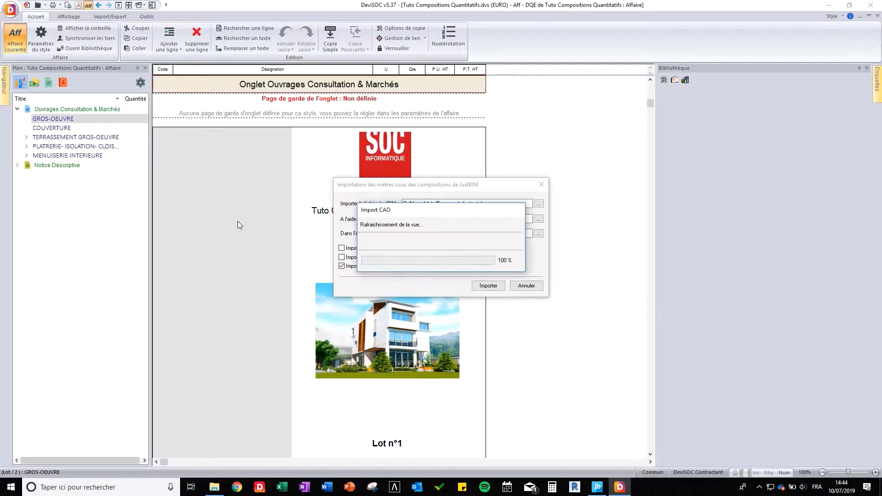
left_click(455, 262)
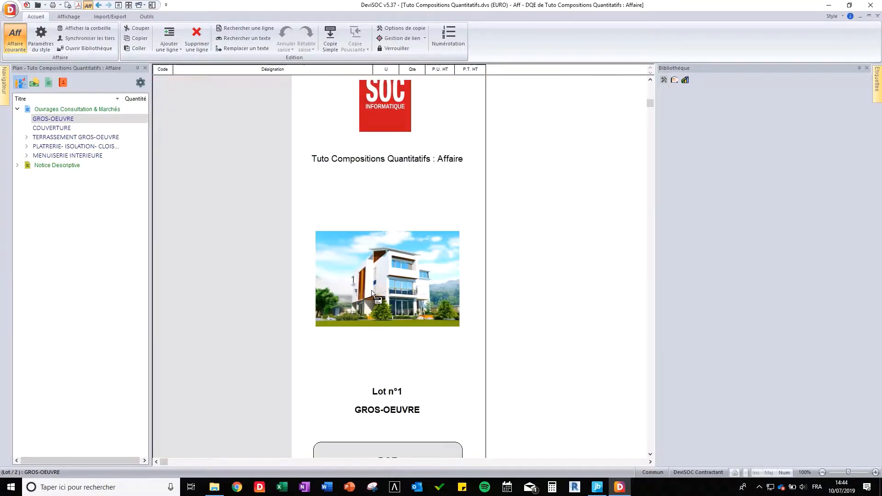
- Review the imported DQE lots from TERRASSEMENT GROS-OEUVRE through PLATRERIE - ISOLATION - CLOISONS to MENUISERIE INTERIEURE
left_click(71, 137)
scroll(299, 258, "down", 10)
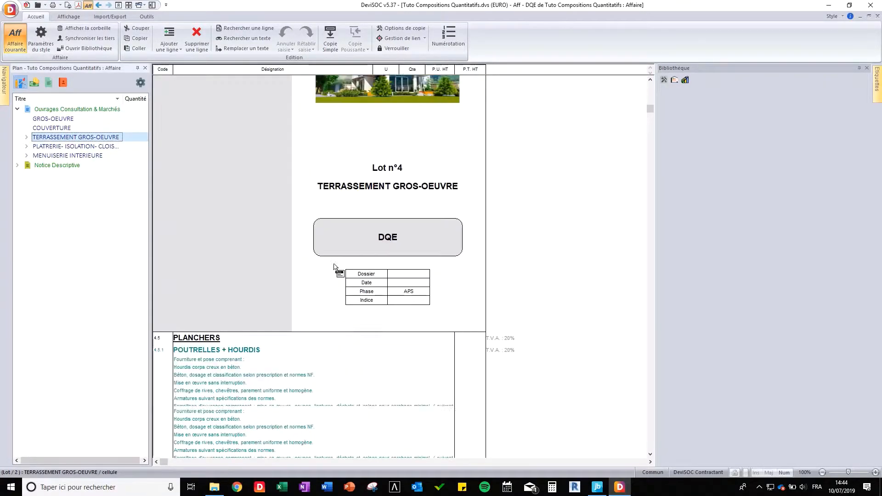
scroll(334, 266, "down", 12)
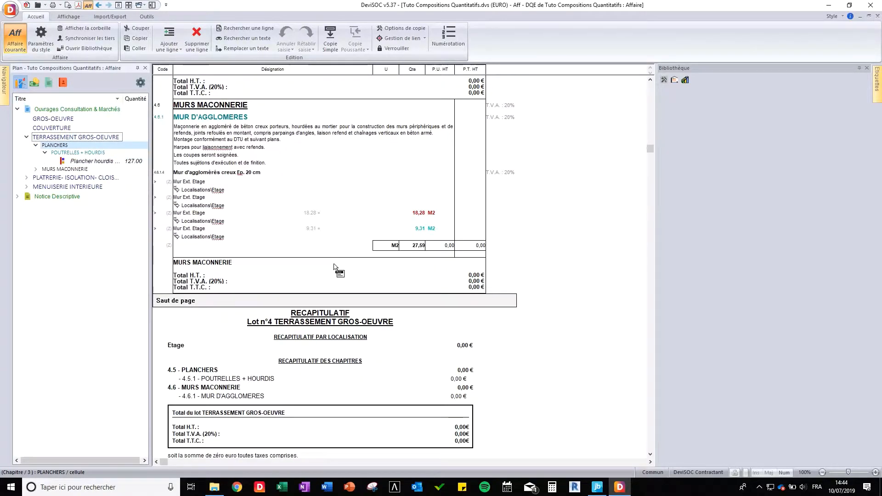
scroll(334, 267, "down", 12)
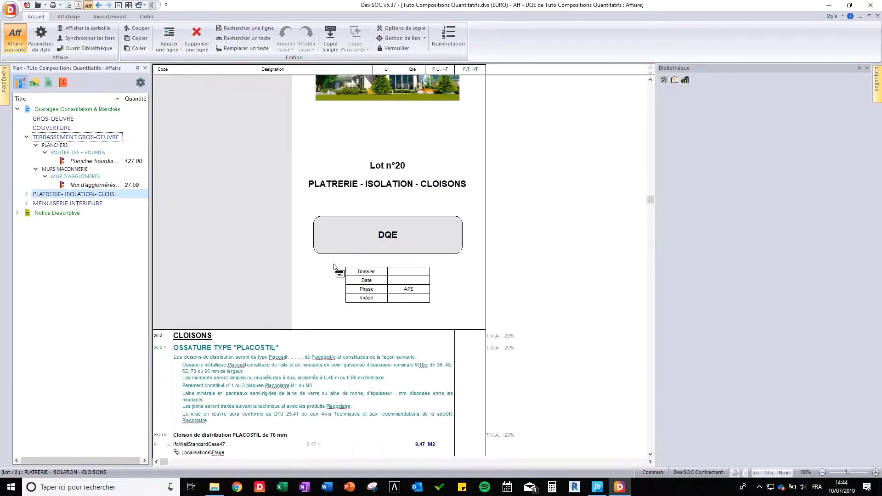
scroll(334, 266, "down", 12)
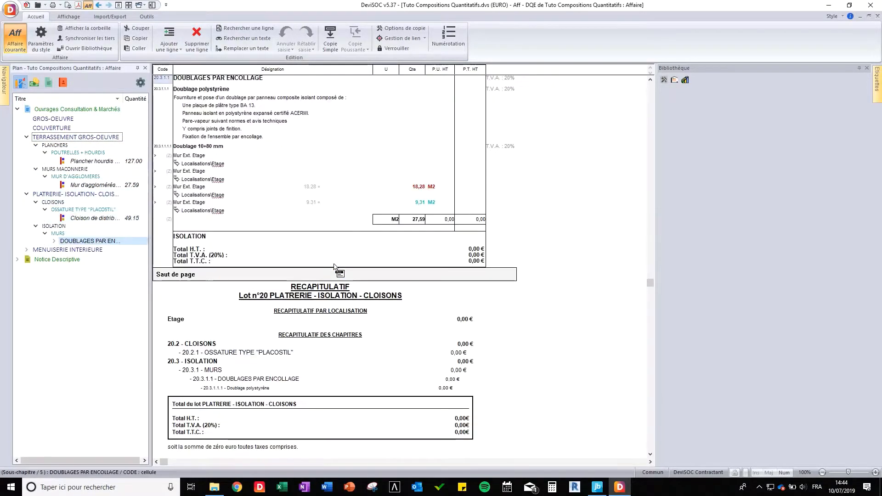
scroll(334, 267, "down", 8)
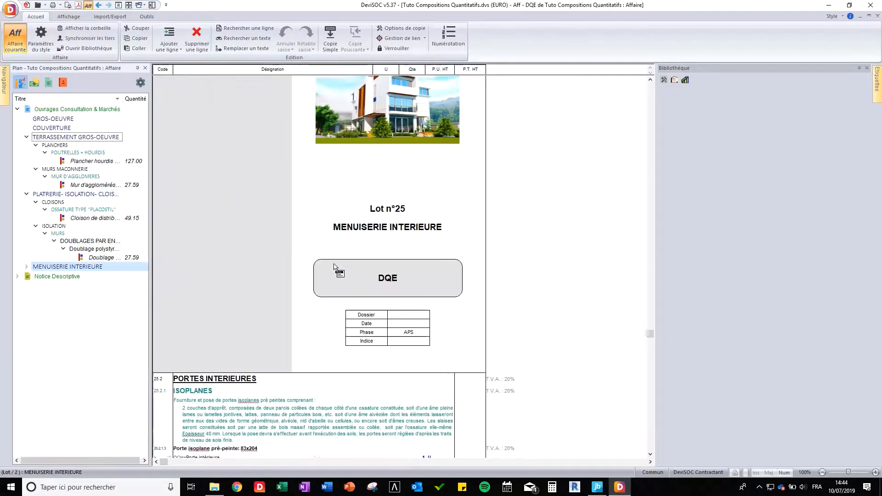
- View the MENUISERIE INTERIEURE lot as CCTP and as DPGF, and go to the TERRASSEMENT GROS-OEUVRE lot in the DPGF
left_click(2, 87)
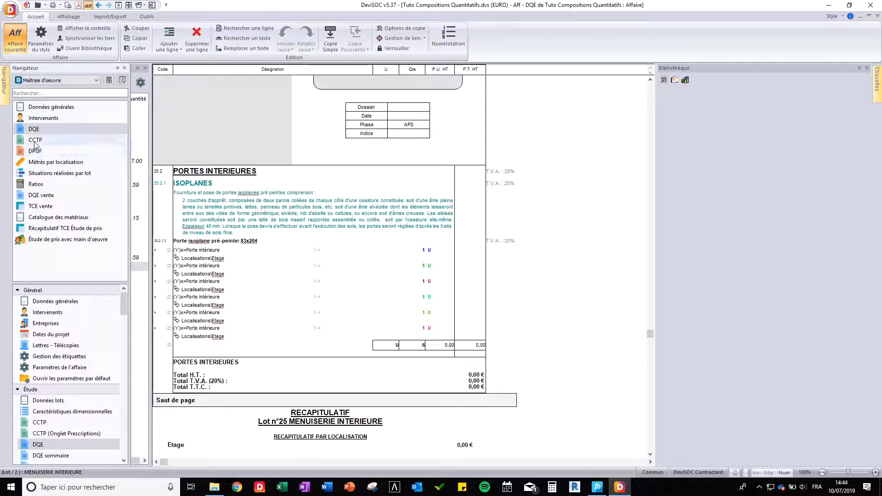
left_click(34, 140)
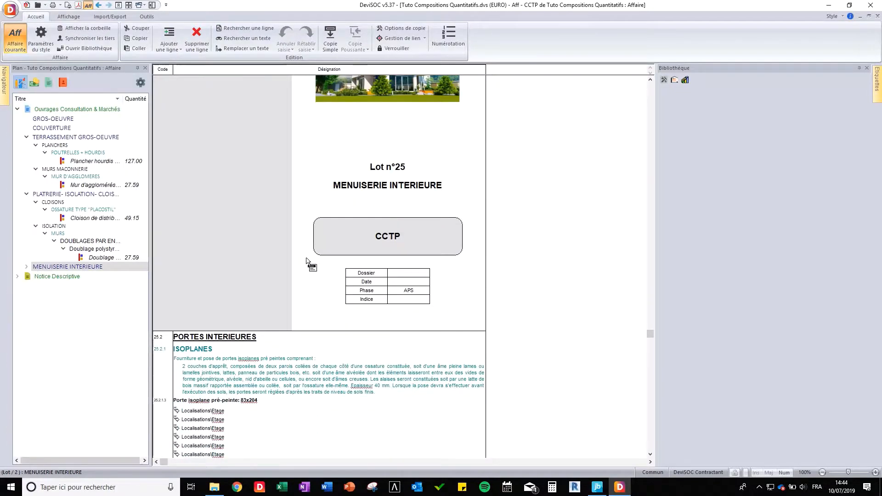
left_click(3, 87)
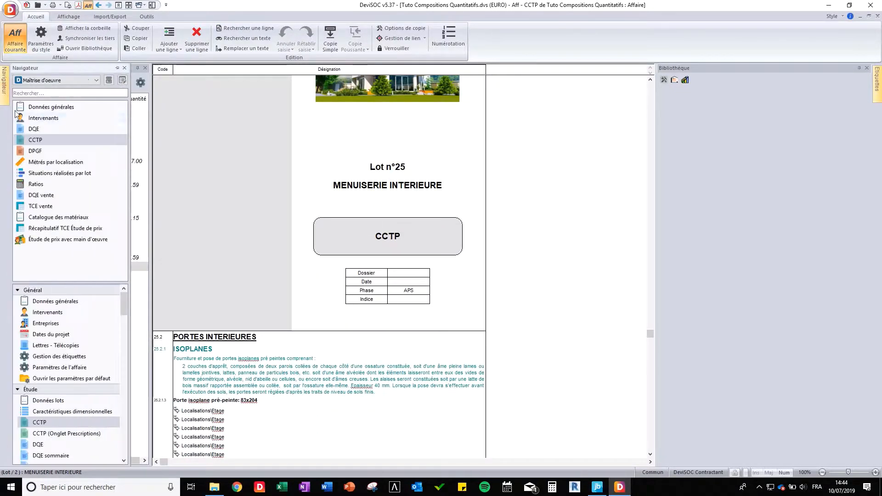
left_click(35, 151)
scroll(301, 281, "down", 7)
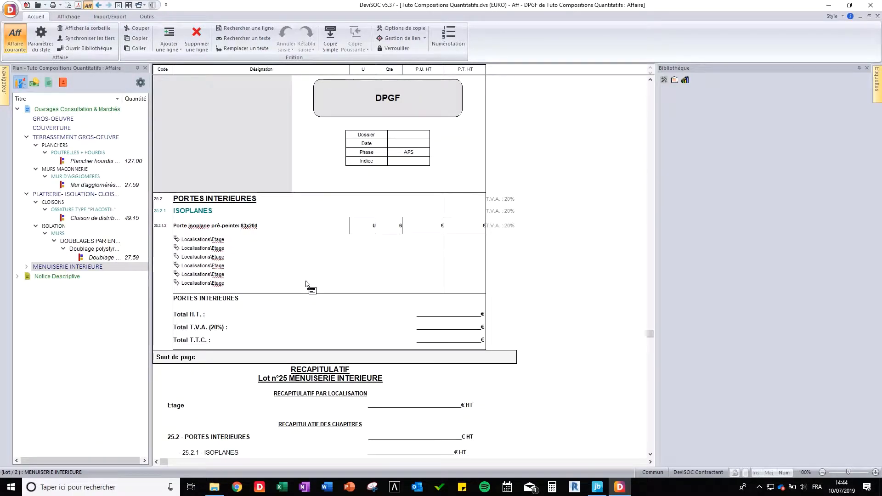
left_click(74, 138)
scroll(303, 222, "up", 8)
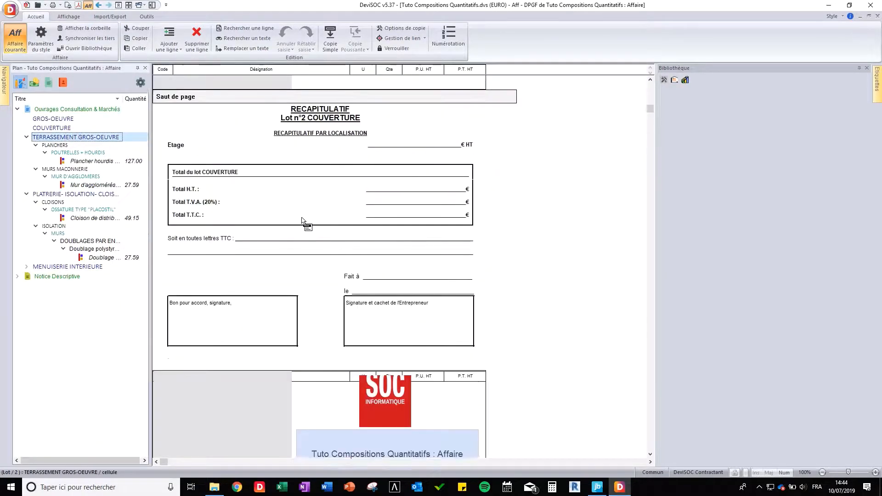
- Review the TERRASSEMENT GROS-OEUVRE lot in the DPGF, switch to JustBIM, and recheck the quantities report before closing it
scroll(302, 220, "down", 12)
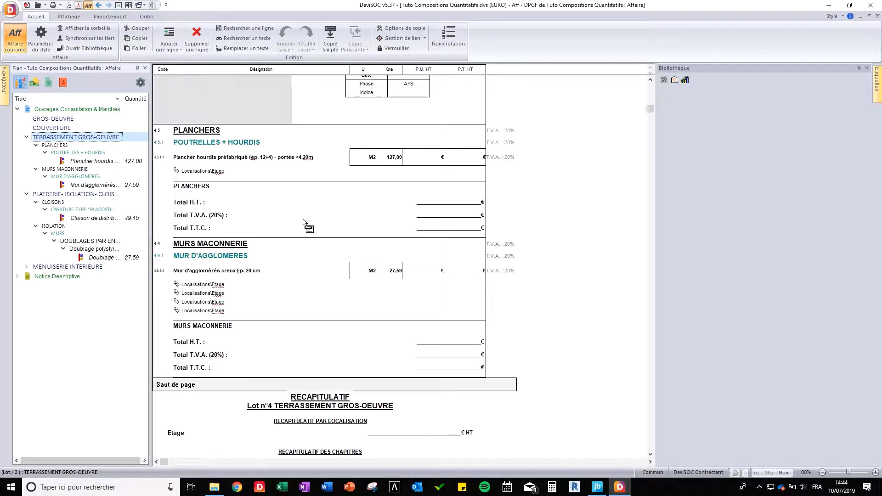
left_click(603, 482)
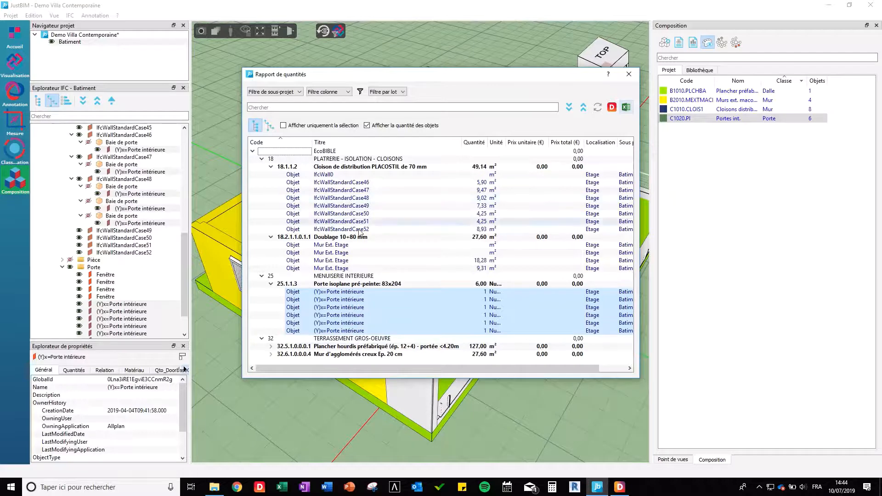
left_click(628, 74)
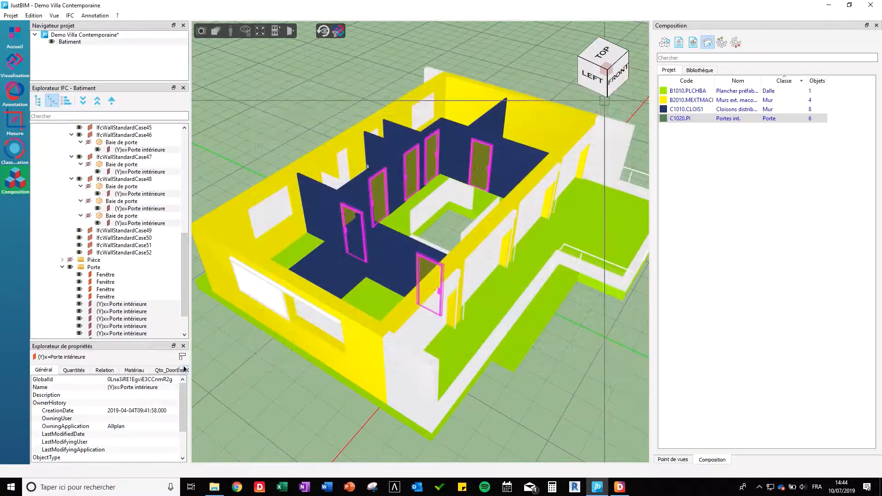
left_click(693, 44)
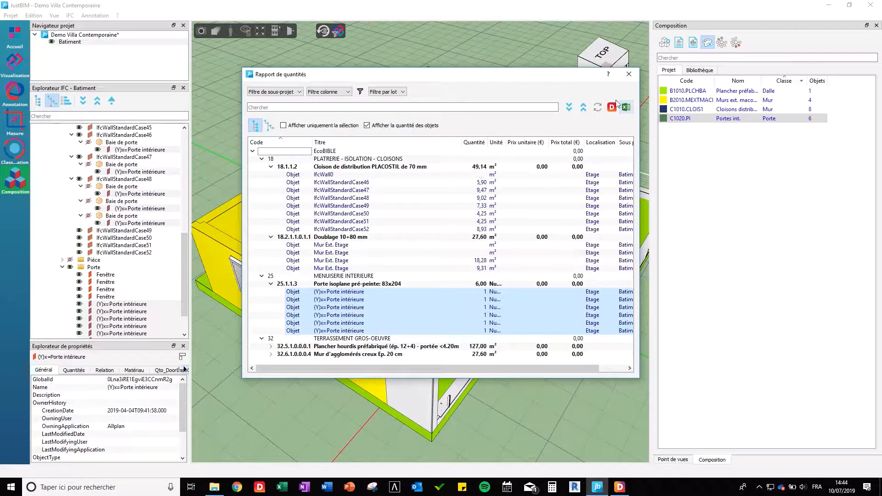
left_click(628, 74)
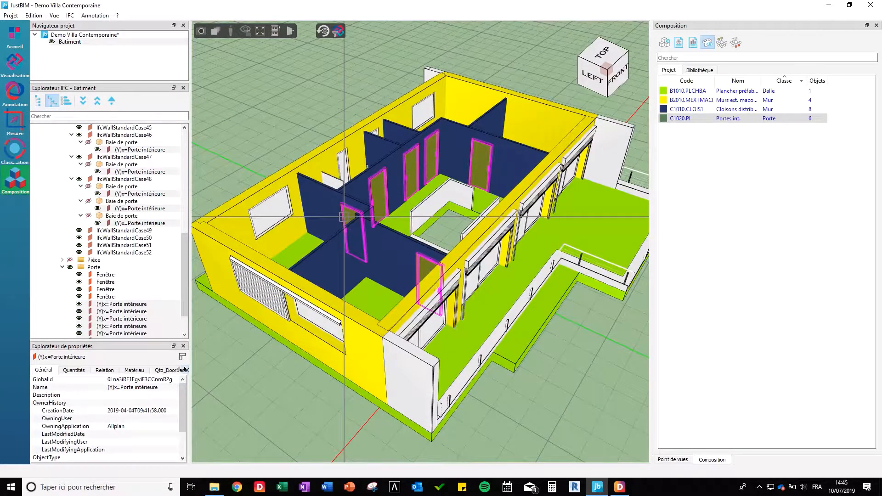
- Isolate the Etage storey of VILLA CONTEMPORAINE in the IFC tree
left_click(327, 209)
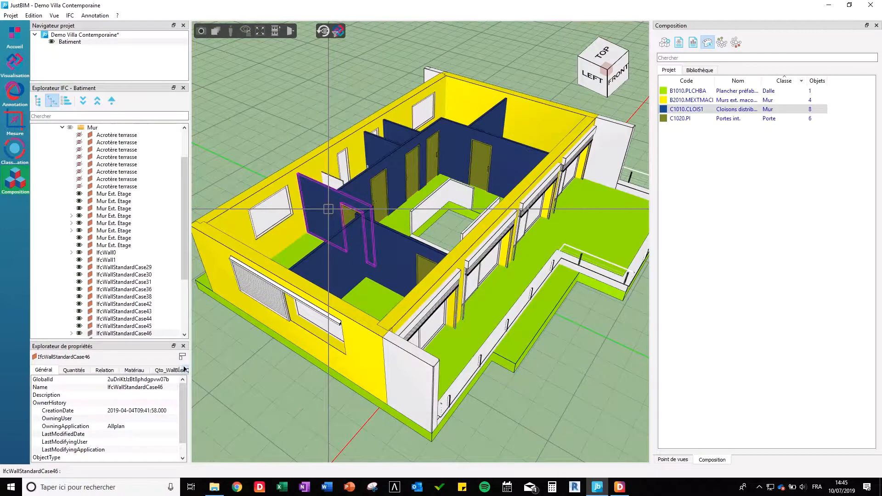
scroll(61, 197, "up", 2)
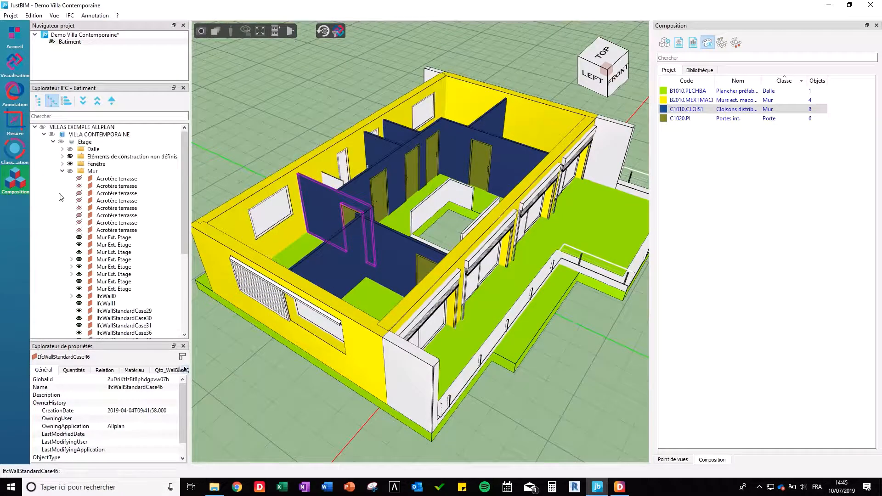
left_click(53, 142)
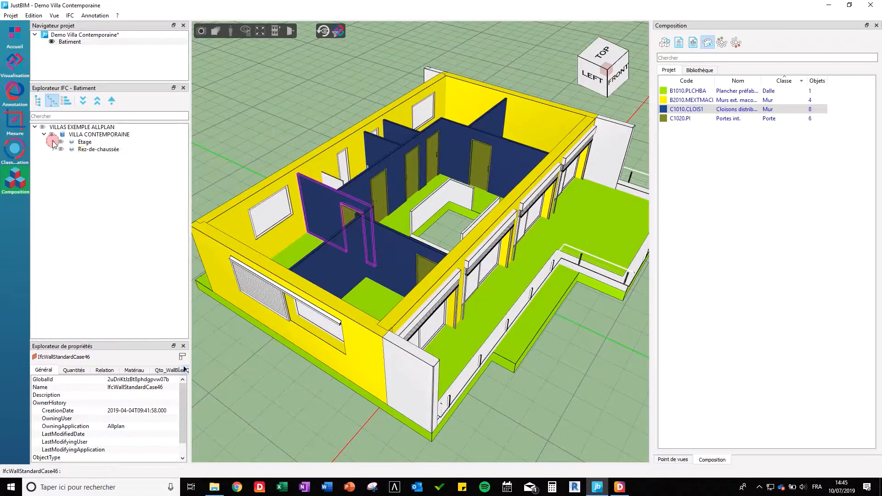
right_click(81, 150)
left_click(82, 143)
right_click(87, 141)
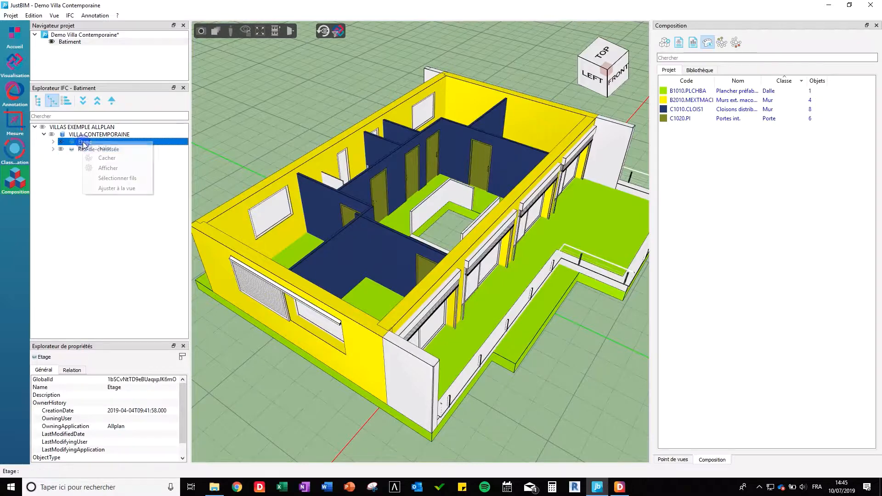
left_click(99, 145)
- Isolate the Pièce category within the Etage storey
left_click(54, 142)
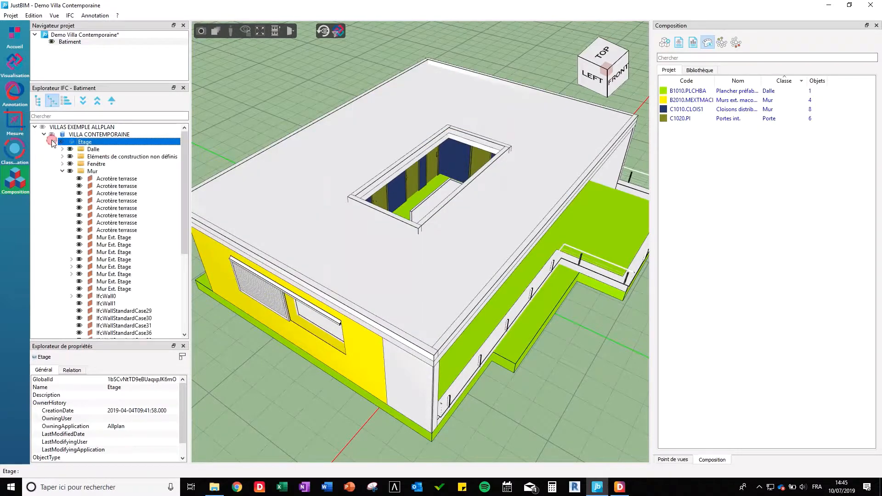
left_click(62, 171)
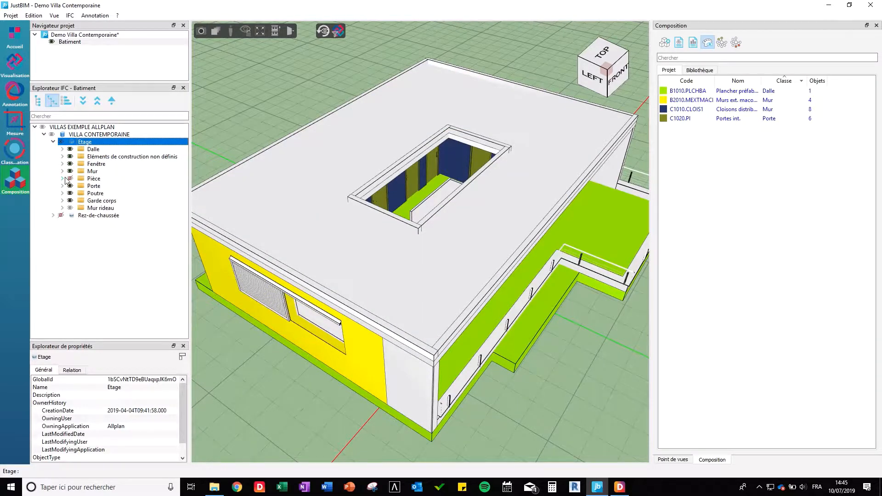
right_click(93, 179)
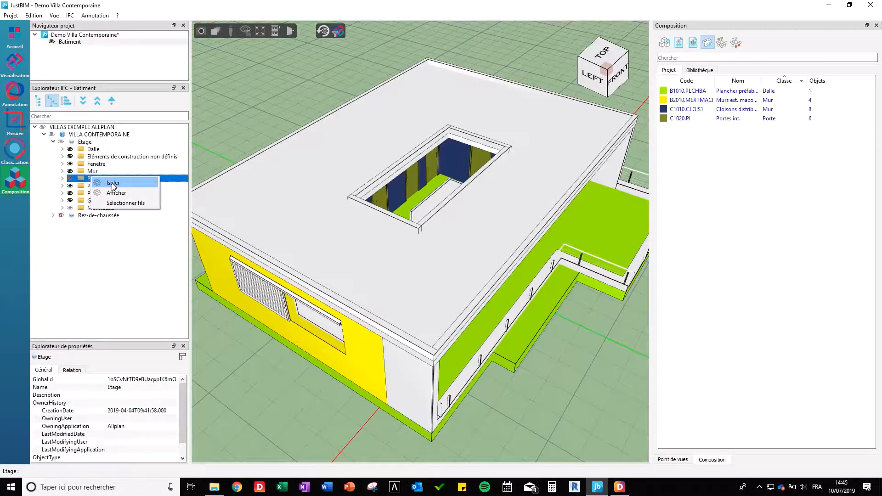
left_click(113, 184)
- Hide the Toiture - Terrasse Non accessibl space covering the rooms
left_click(389, 262)
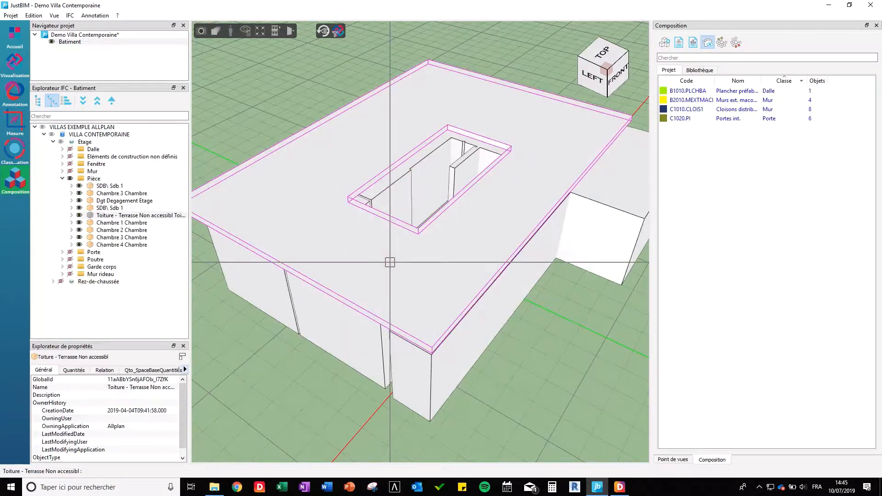
right_click(389, 262)
left_click(424, 275)
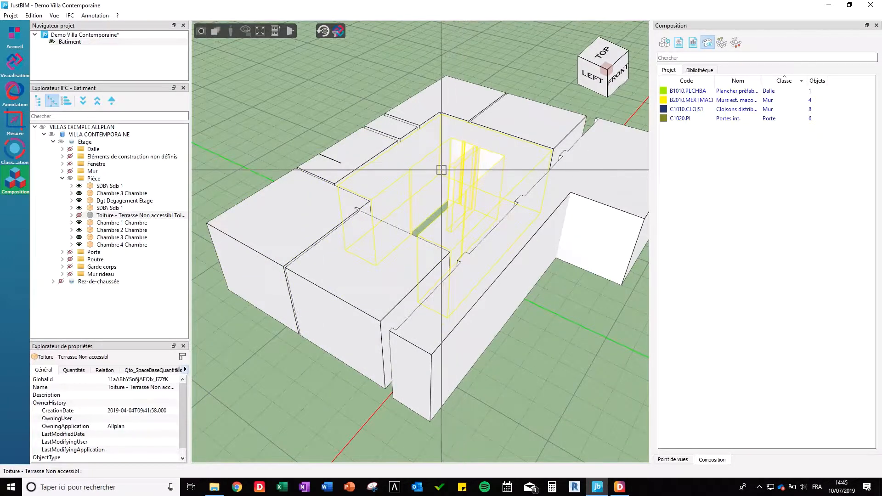
- Filter the composition library by class, showing Pièce instead of Porte
left_click(699, 70)
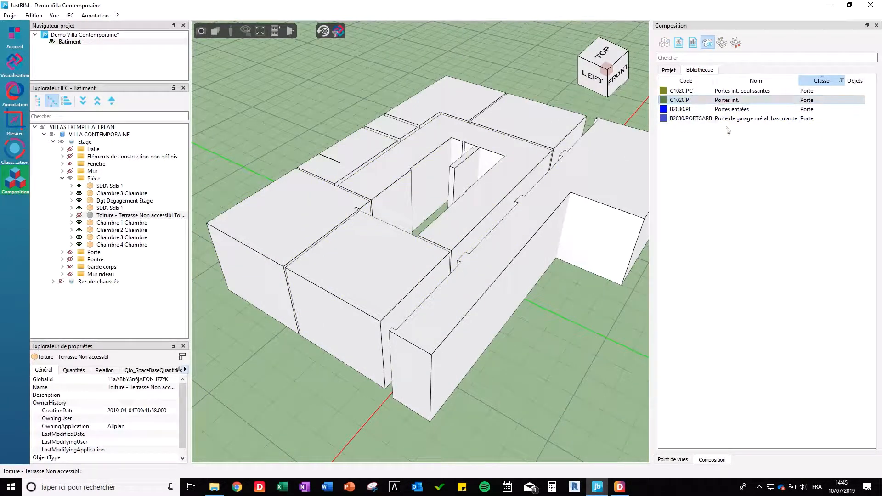
left_click(841, 80)
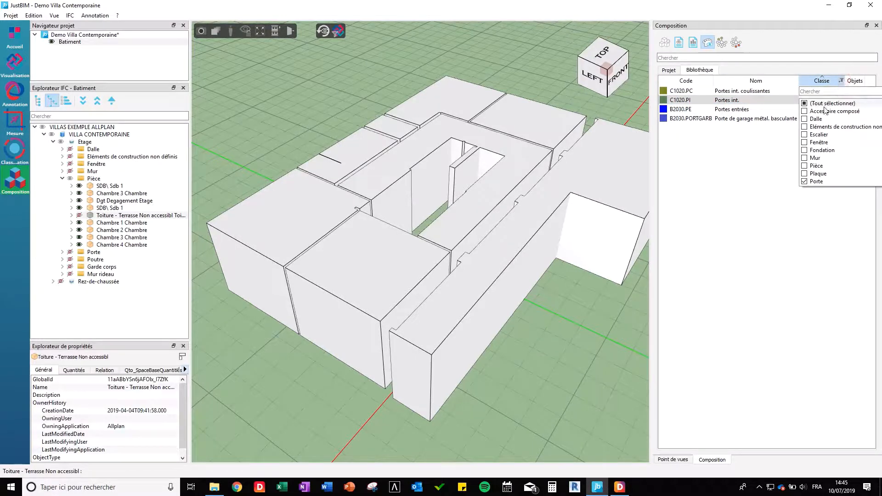
left_click(805, 166)
left_click(804, 182)
left_click(711, 321)
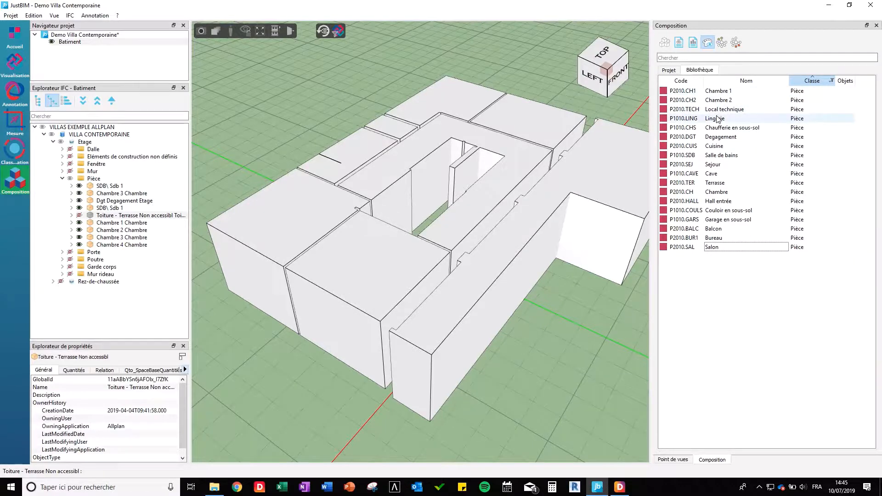
- Apply the library composition P2010.CH1 Chambre 1 to the Chambre 4 room
left_click(367, 212)
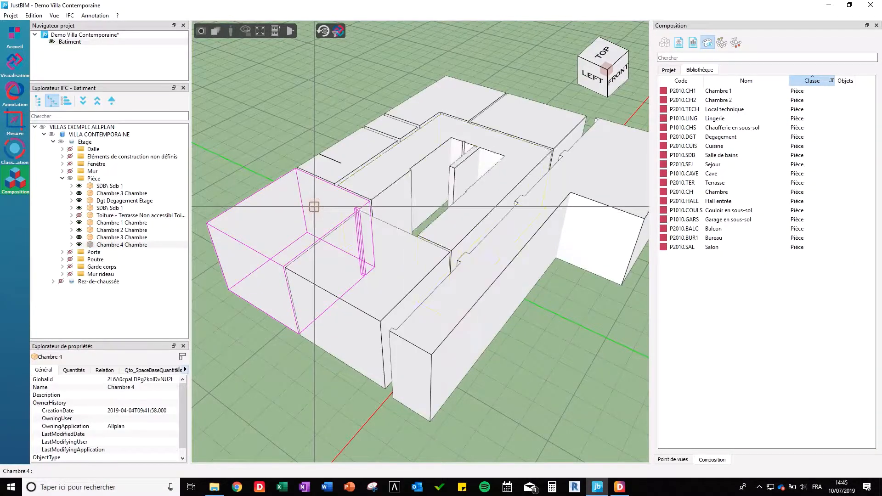
left_click(732, 93)
right_click(732, 93)
left_click(749, 98)
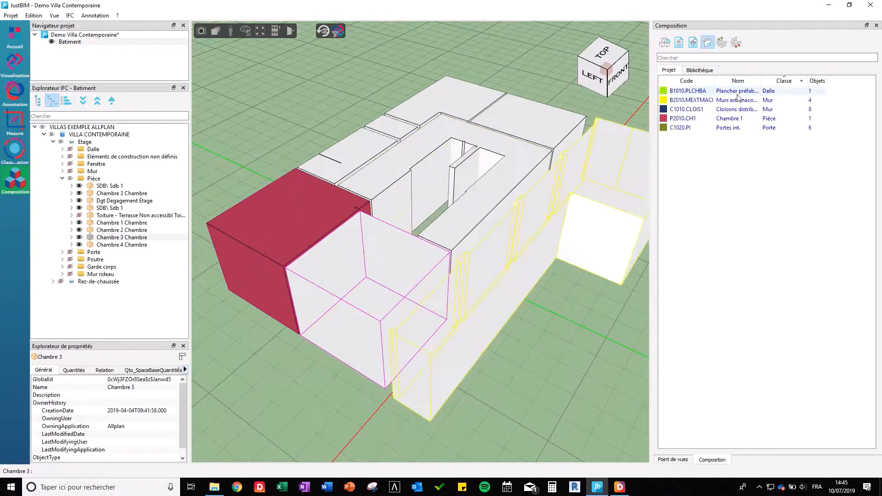
- Apply the library composition P2010.CH2 Chambre 2 to the Chambre 3 room
left_click(700, 70)
right_click(721, 100)
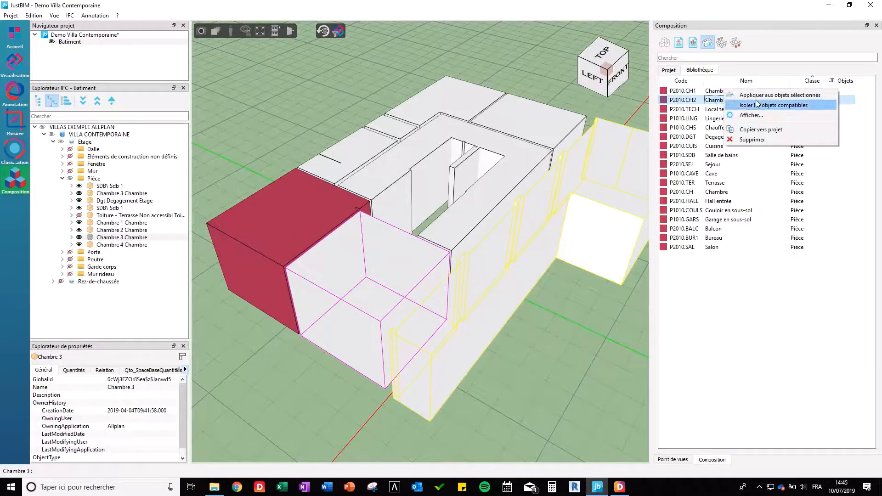
left_click(746, 104)
- Apply the library composition P2010.DGT Degagement to the Dgt Degagement Etage room
left_click(416, 142)
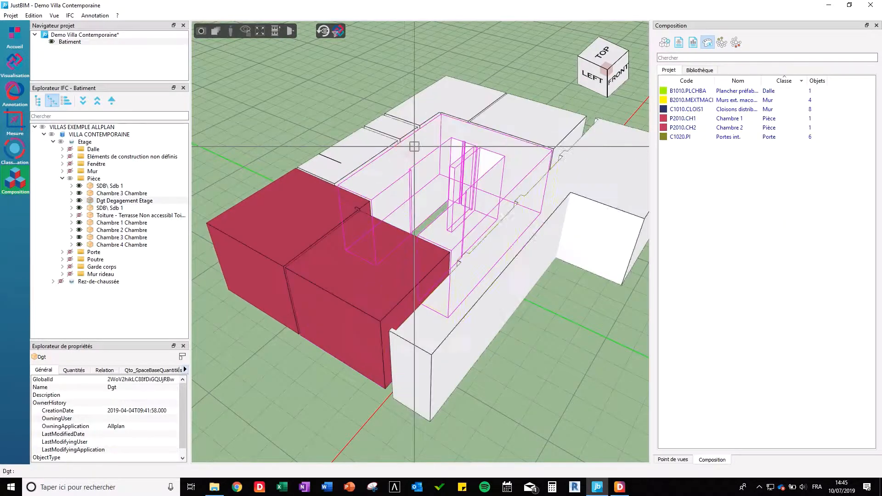
left_click(699, 70)
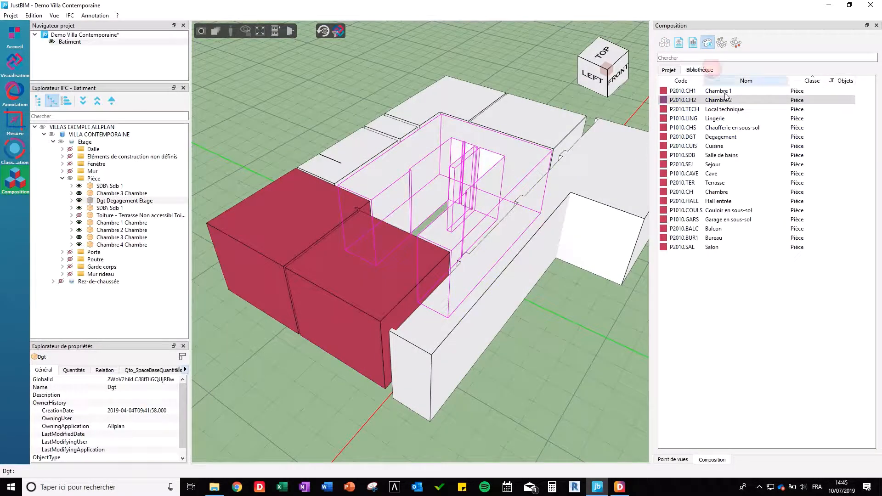
right_click(728, 140)
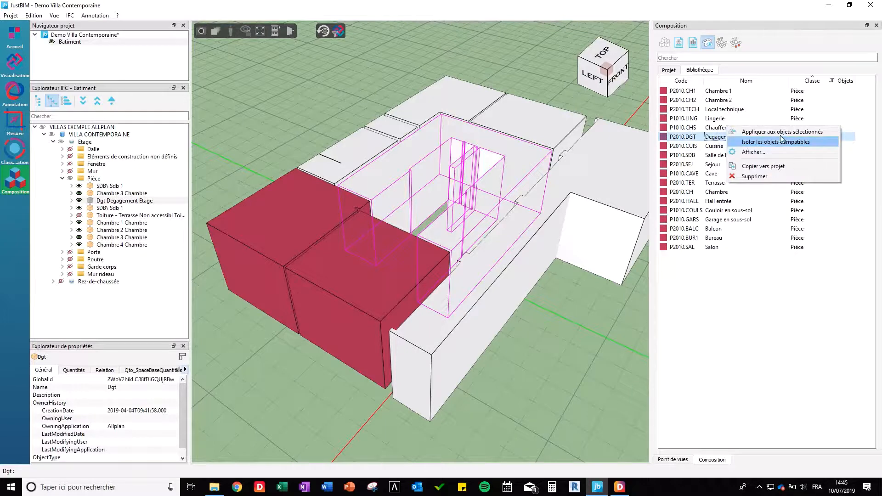
left_click(758, 144)
- Apply the library composition P1010.SDB Salle de bains to the SDB room adjoining Chambre 4
left_click(362, 144)
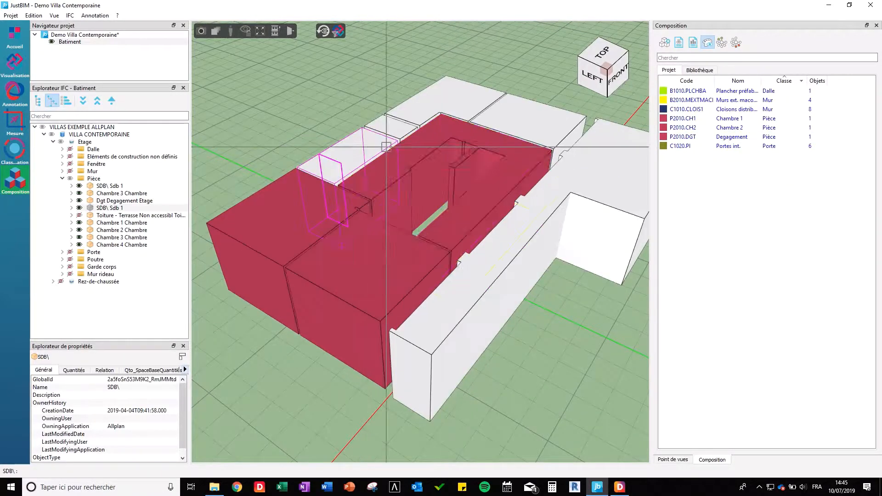
left_click(700, 70)
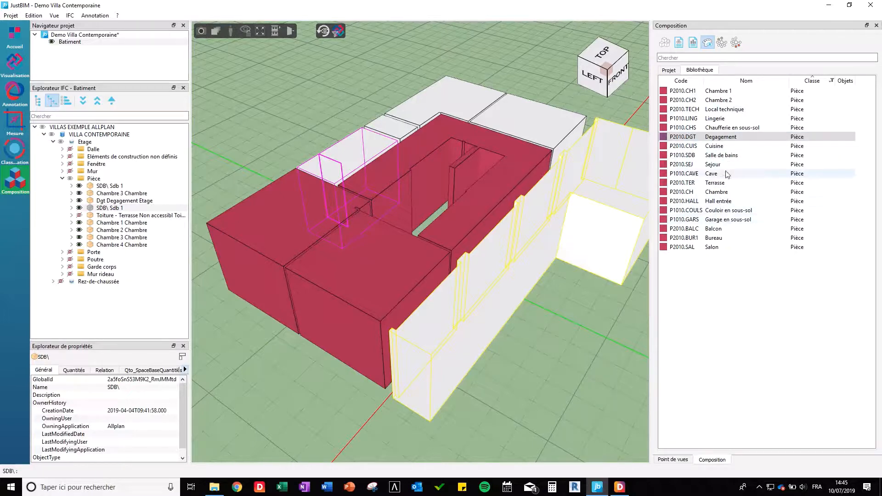
left_click(726, 155)
right_click(725, 155)
left_click(763, 165)
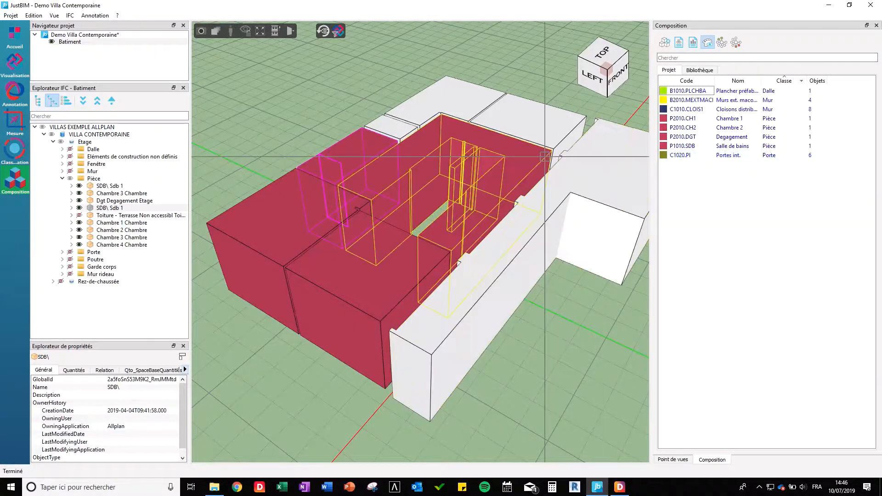
- Apply the library composition P2010.CH Chambre to the Chambre 2 room
left_click(732, 128)
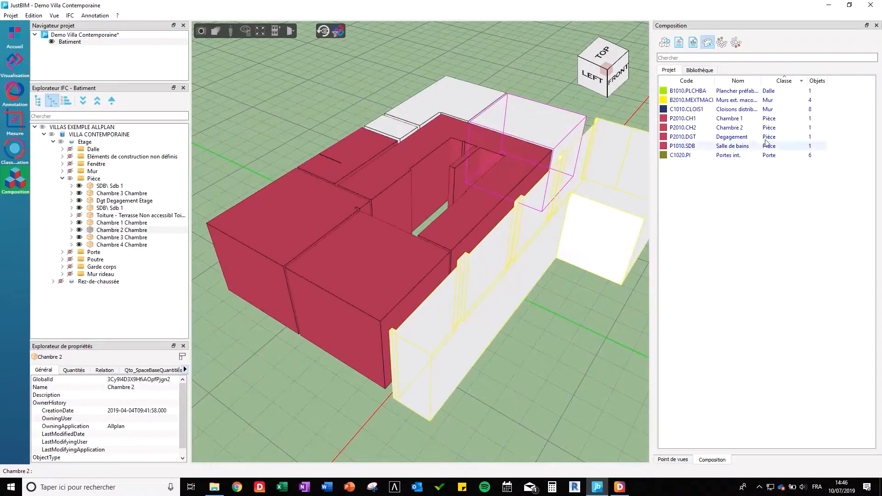
left_click(699, 70)
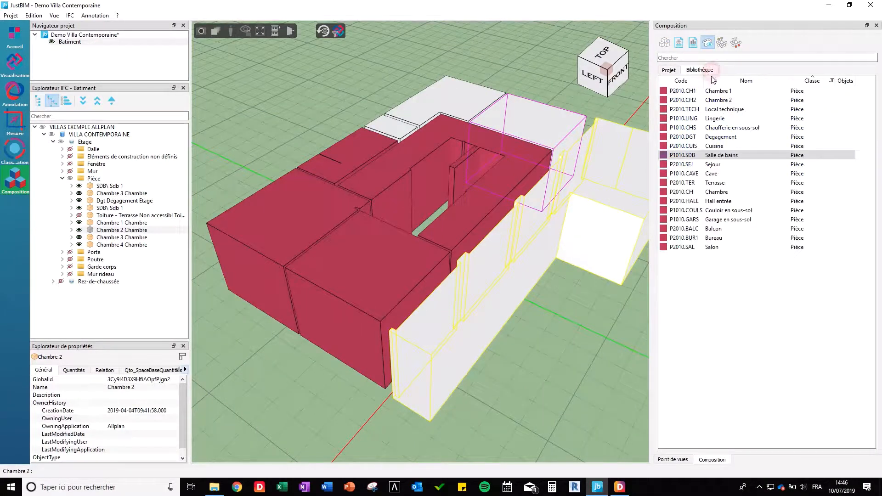
right_click(709, 190)
left_click(758, 192)
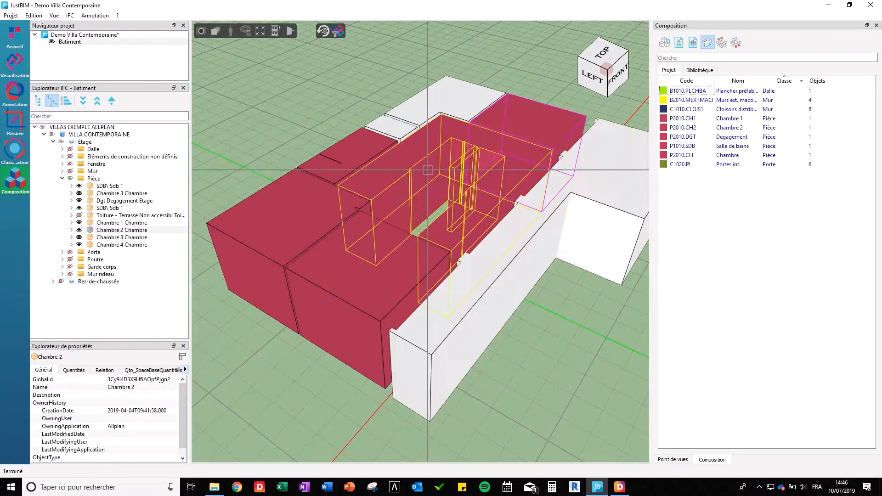
- Examine which rooms supply the SANITAIRE and ELECTRICITE - CHAUFFAGE ELEC. items in the quantities report, and close the report
left_click(693, 42)
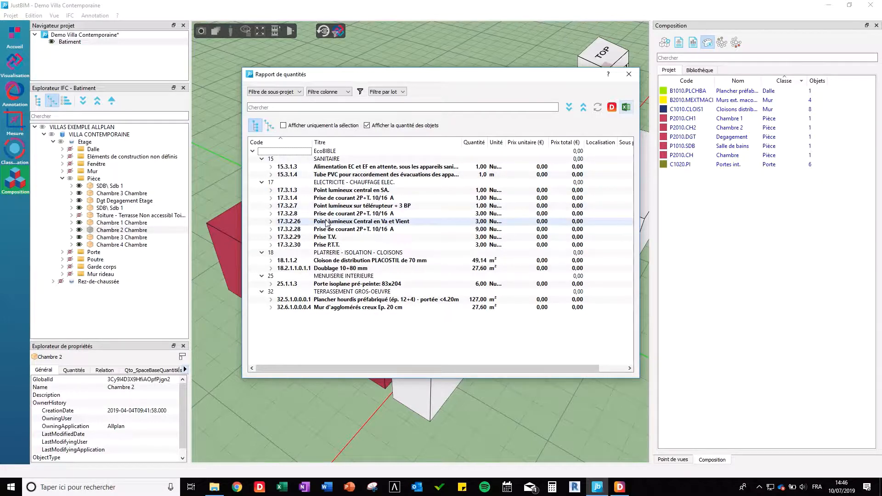
left_click(271, 213)
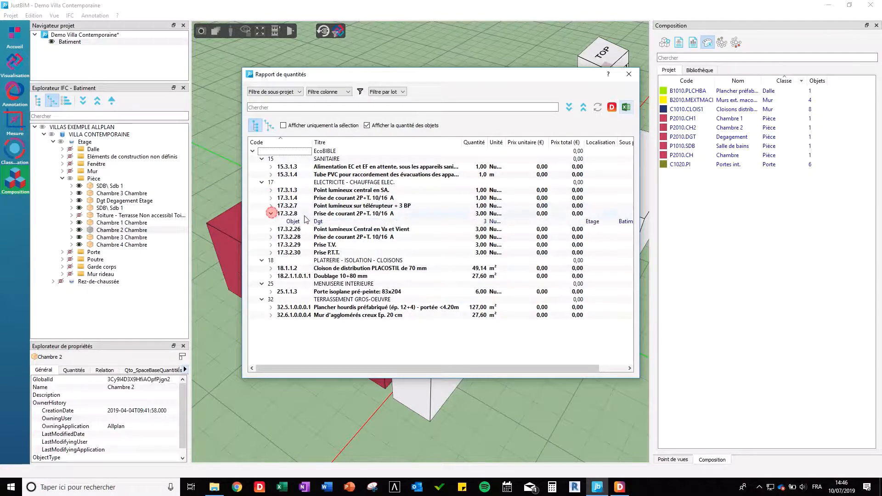
left_click(271, 206)
left_click(271, 198)
left_click(271, 190)
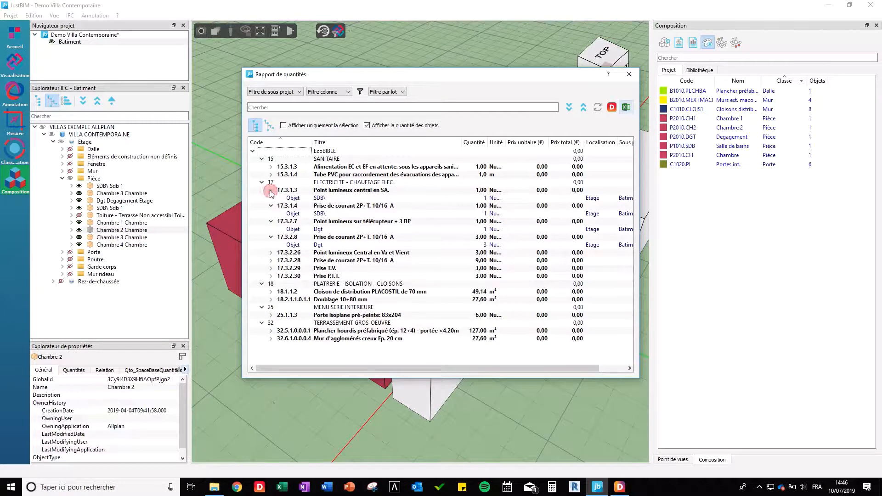
left_click(271, 174)
left_click(271, 166)
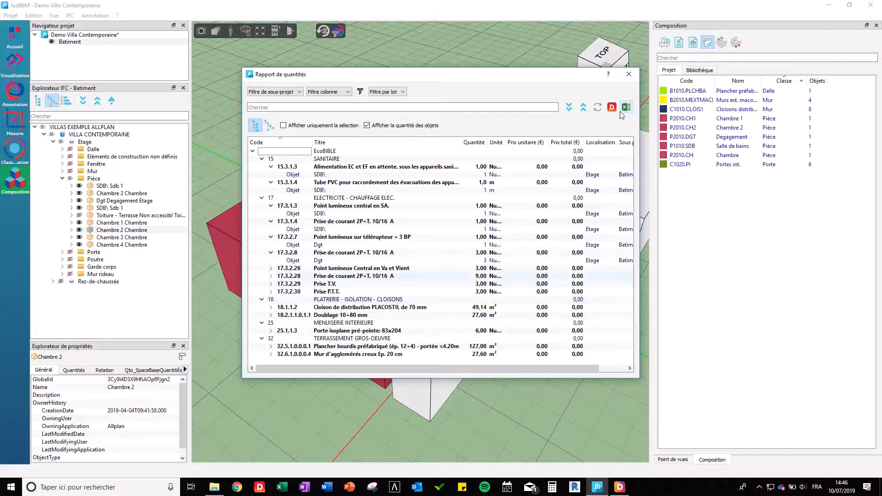
left_click(628, 74)
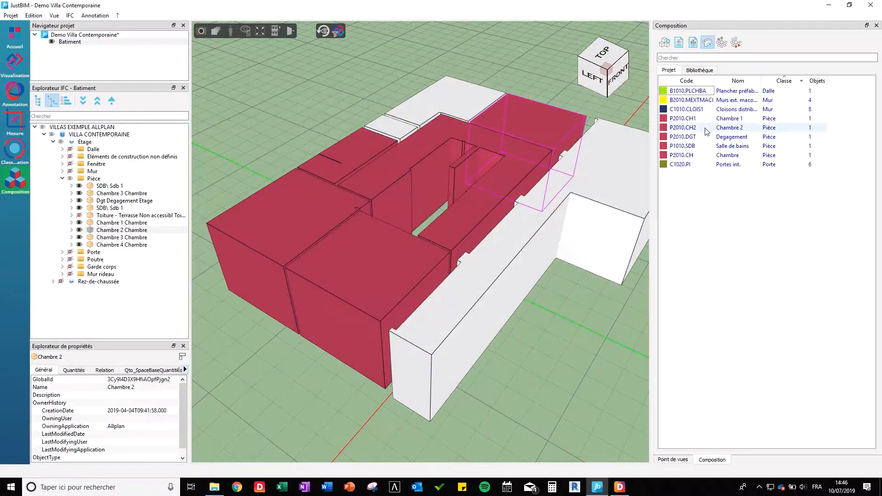
- Set the formula of the 17.3.2.28 Prise de courant 2P+T. 10/16 A component to 4 in composition P2010.CH2 and save the composition
double_click(707, 128)
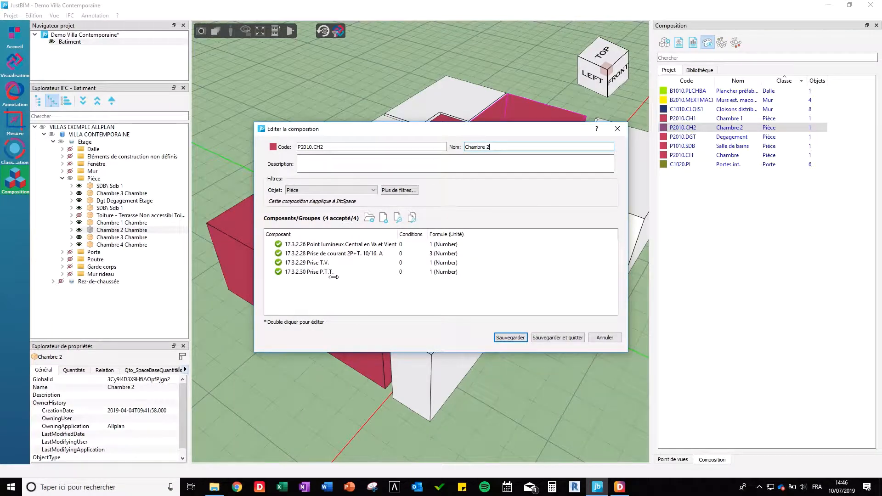
left_click(316, 262)
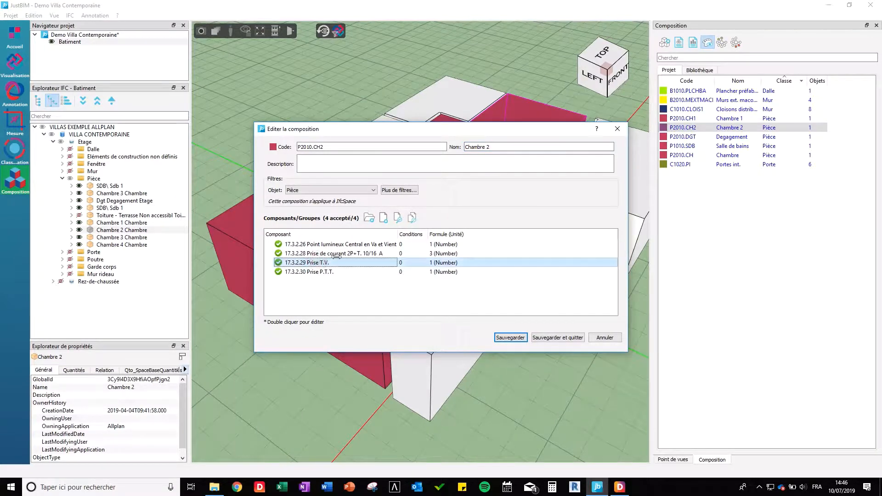
left_click(336, 254)
double_click(332, 253)
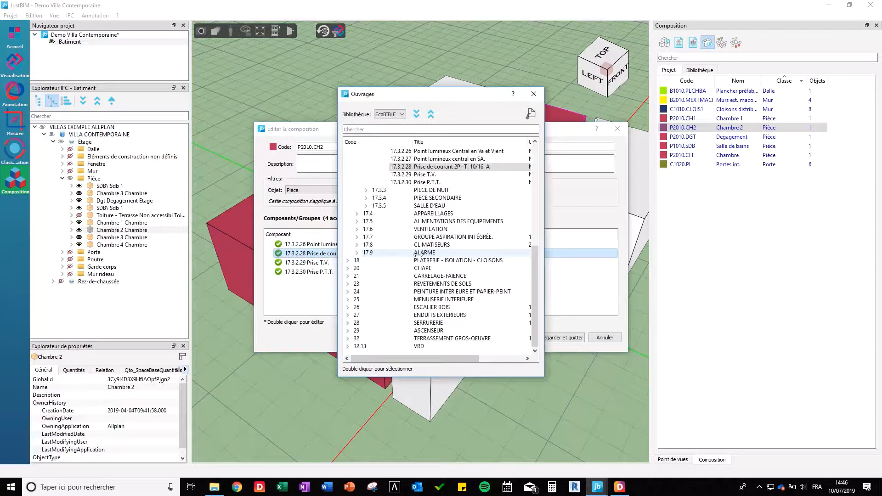
left_click(534, 95)
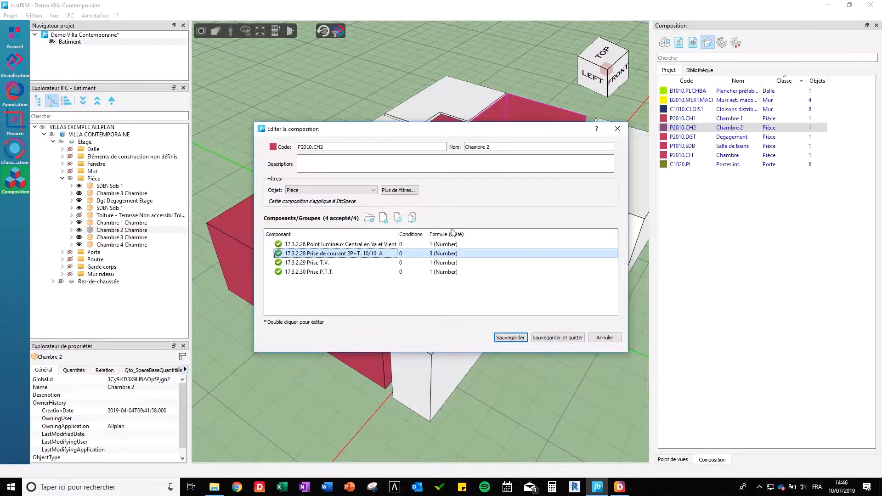
double_click(444, 254)
double_click(368, 203)
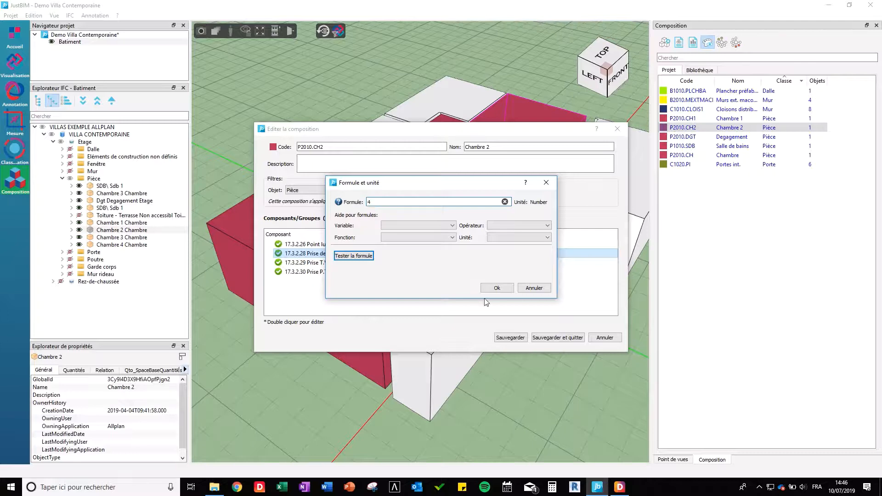
left_click(497, 288)
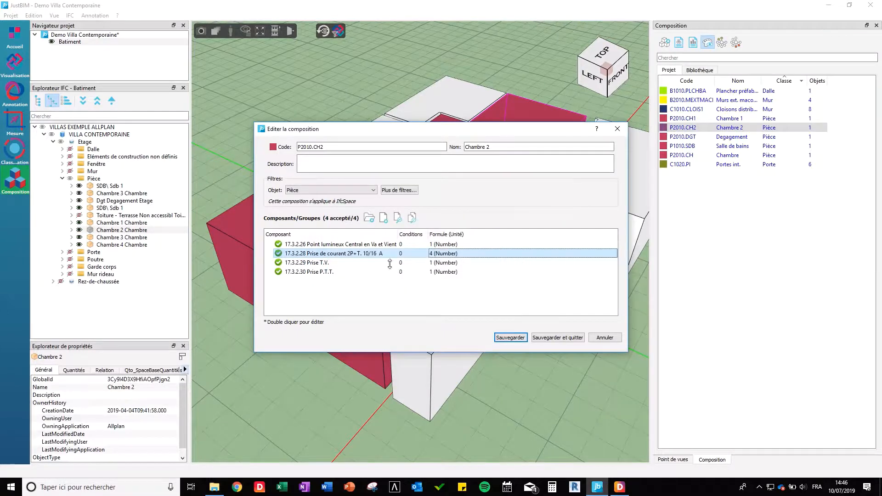
left_click(549, 338)
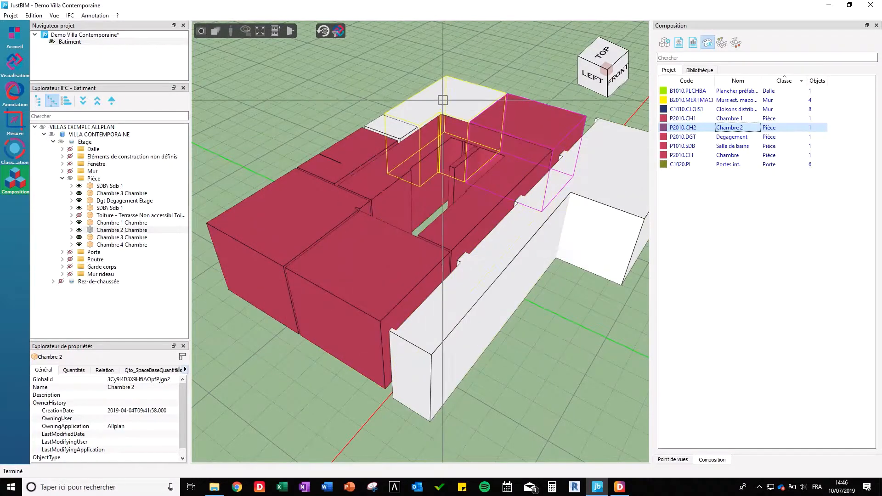
- Apply the project composition P2010.CH2 Chambre 2 to the Chambre 1 room
right_click(739, 130)
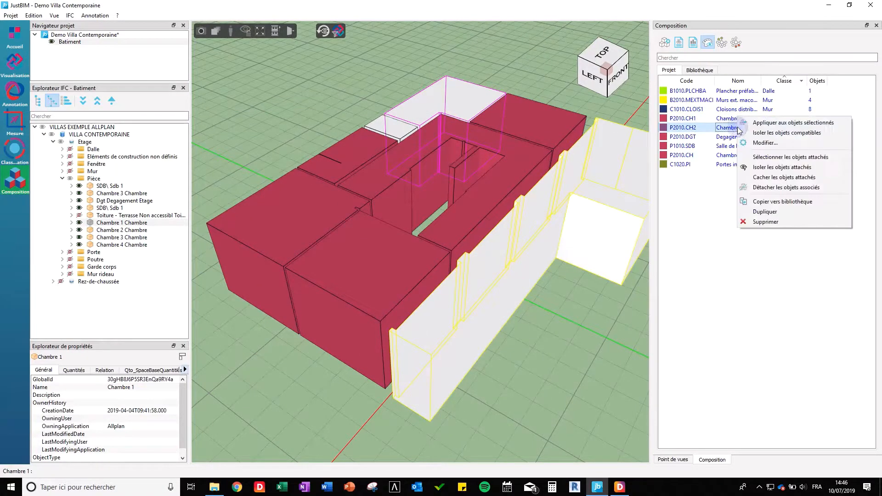
left_click(762, 122)
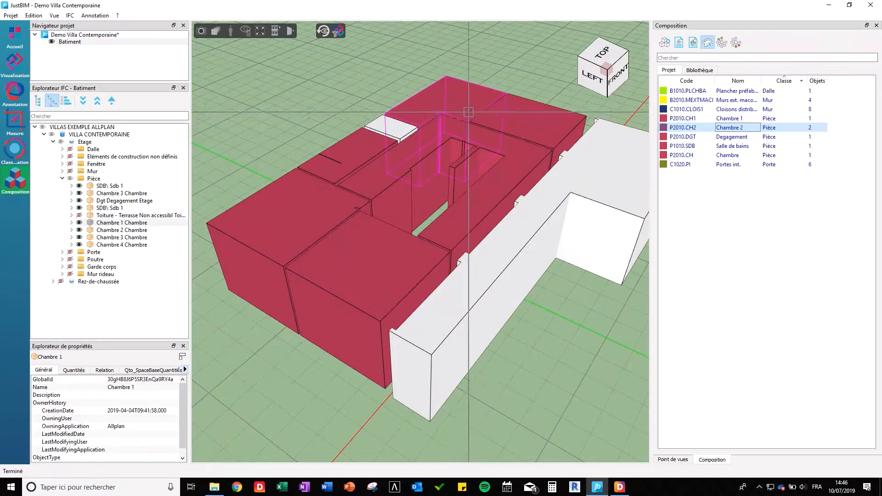